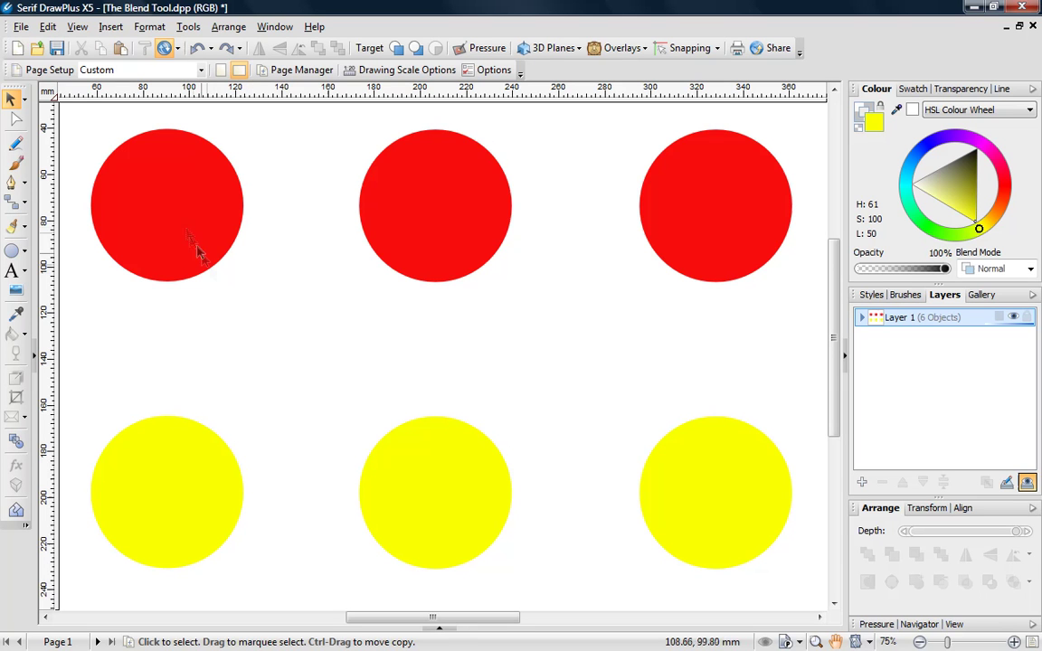
Step: Blend the left red circle into the yellow circle below it with 6 steps
{"action": "left_click", "coordinate": [164, 201]}
{"action": "left_click", "coordinate": [179, 467]}
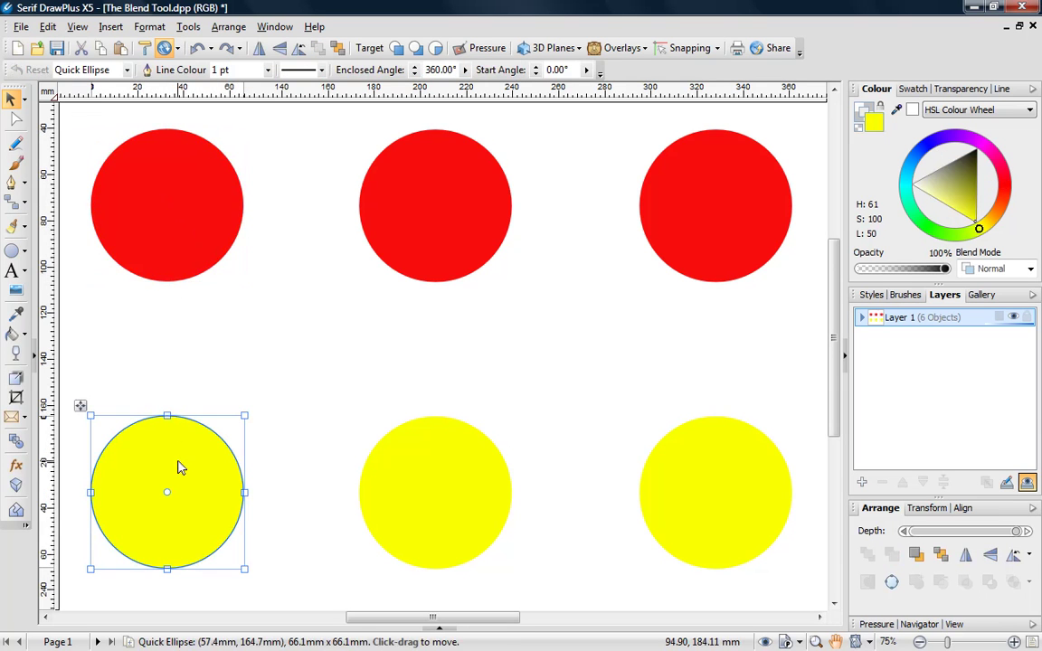
{"action": "left_click", "coordinate": [18, 441]}
{"action": "left_click_drag", "start_coordinate": [176, 191], "coordinate": [166, 486]}
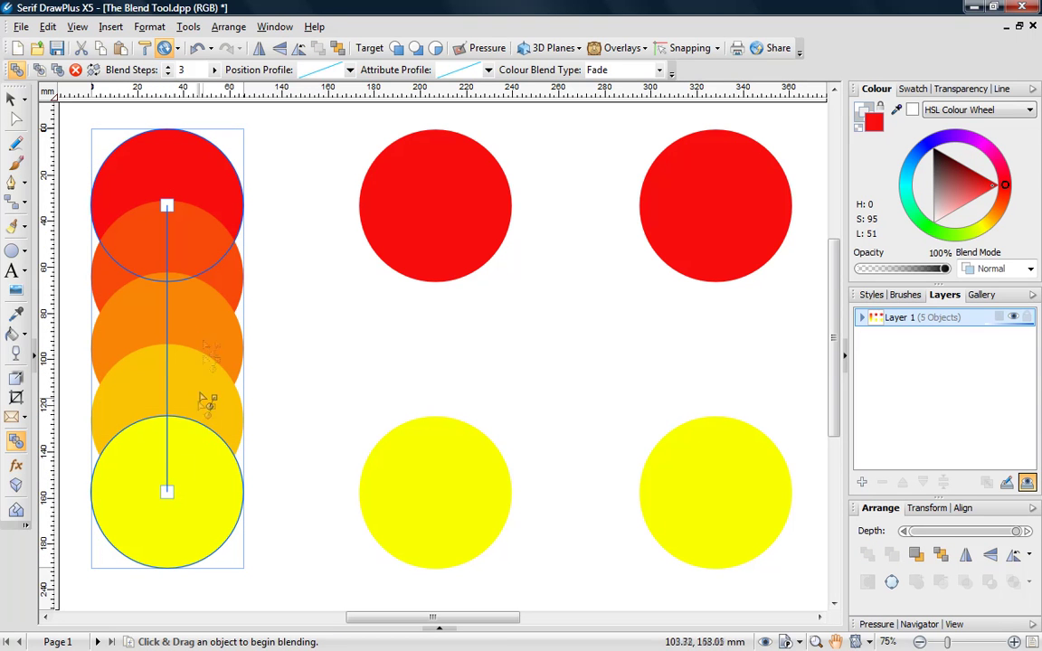
{"action": "left_click", "coordinate": [168, 67]}
{"action": "left_click", "coordinate": [168, 67]}
{"action": "left_click", "coordinate": [168, 67]}
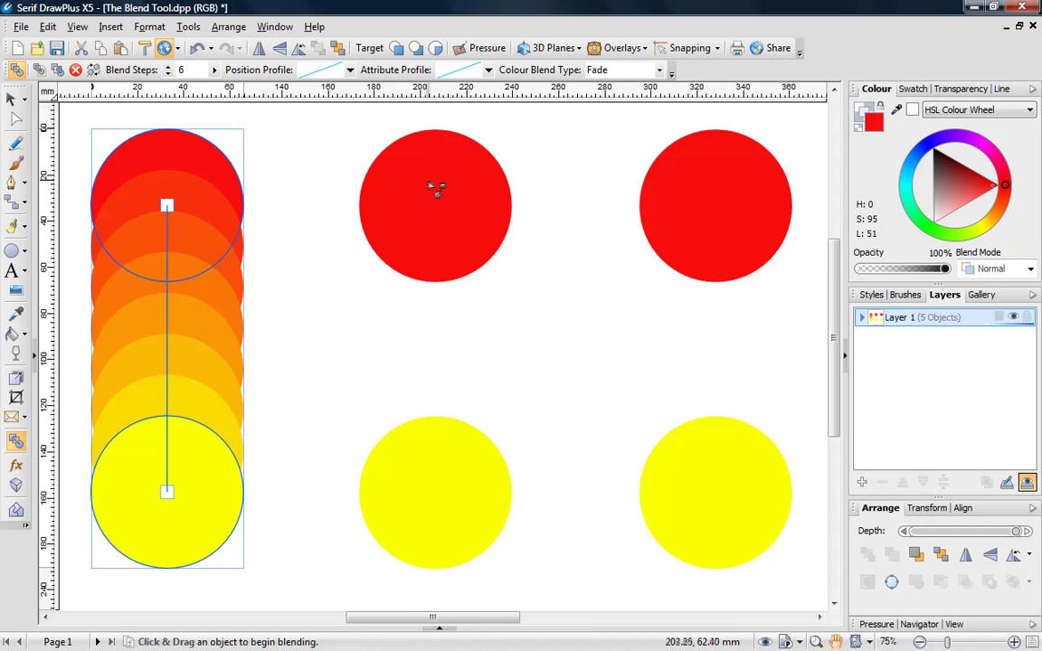
Step: Blend the middle and right red circles into the yellow circles beneath them
{"action": "left_click_drag", "start_coordinate": [432, 179], "coordinate": [434, 489]}
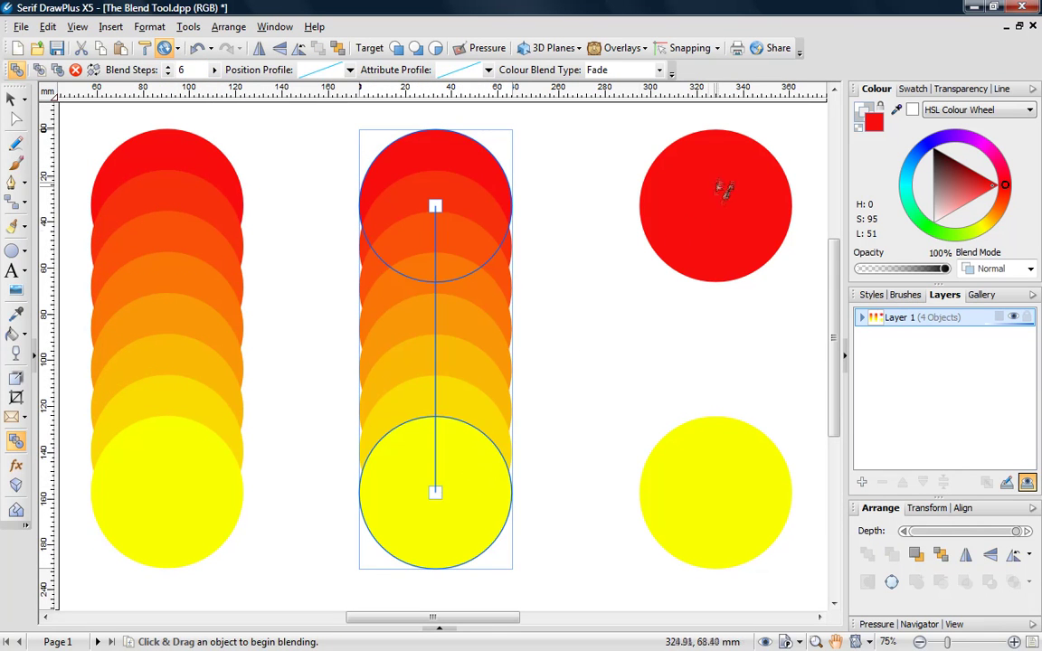
{"action": "left_click_drag", "start_coordinate": [717, 178], "coordinate": [728, 525]}
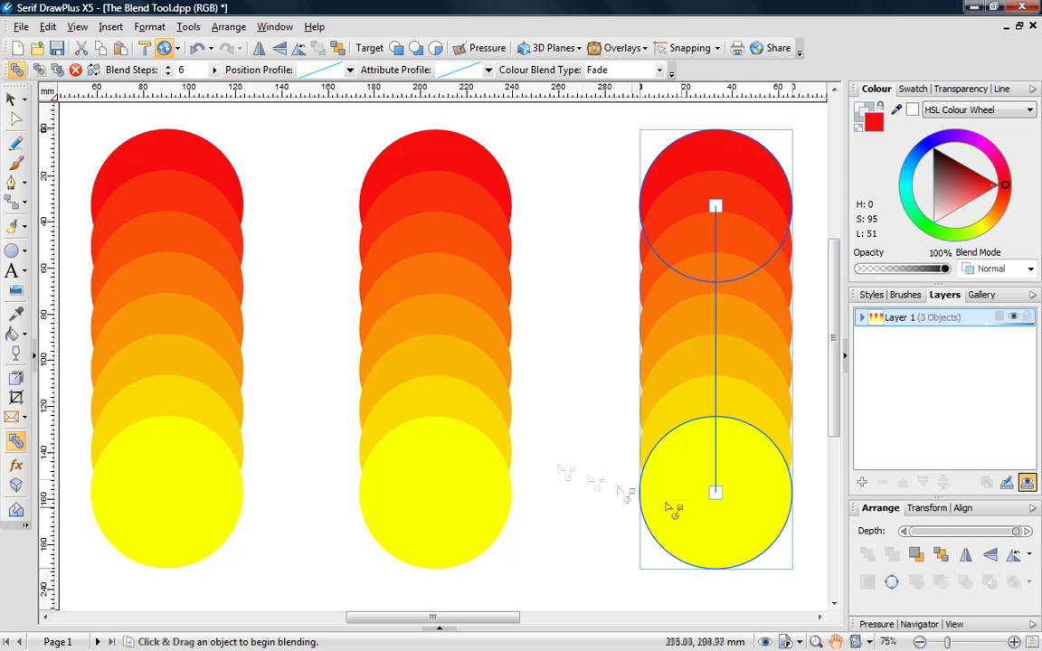
{"action": "left_click", "coordinate": [195, 326]}
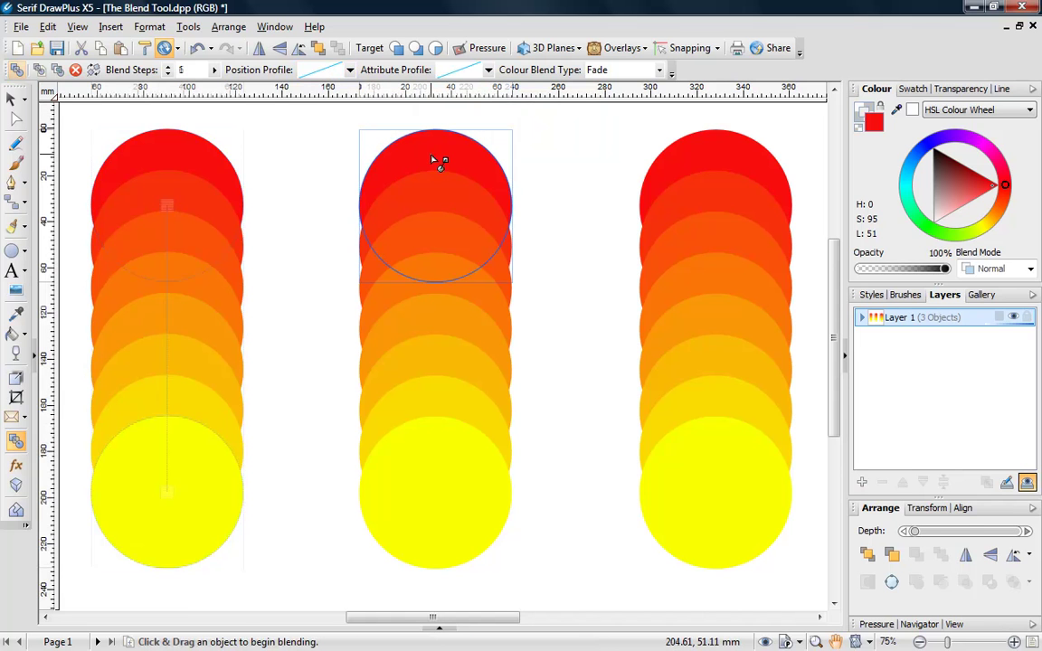
Step: Give the middle blend a downward-curved position profile
{"action": "left_click", "coordinate": [435, 315]}
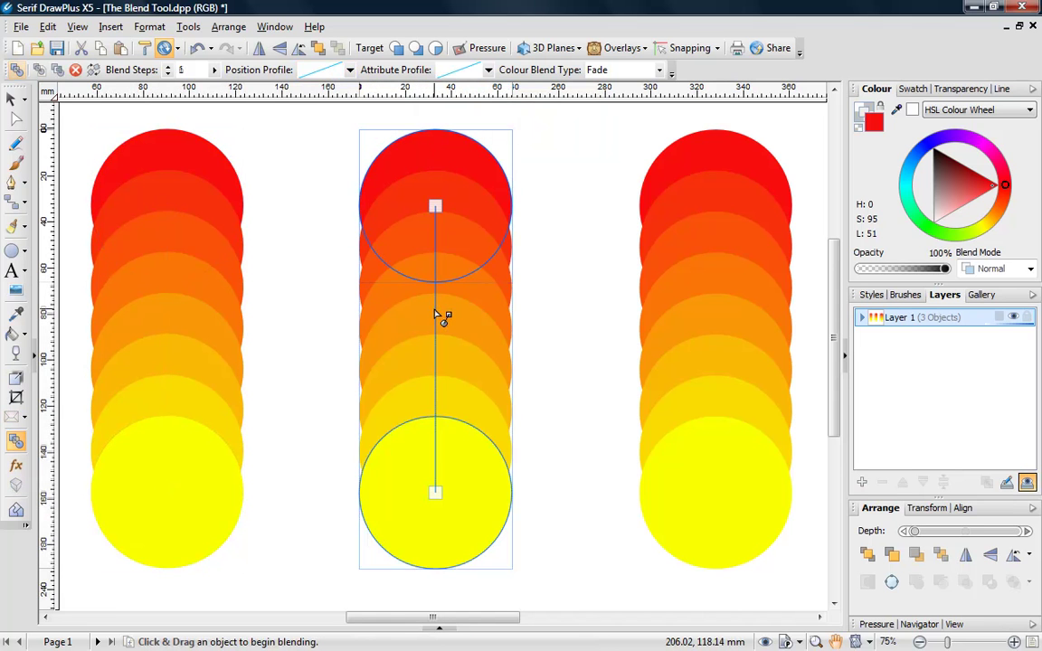
{"action": "left_click", "coordinate": [349, 70]}
{"action": "left_click_drag", "start_coordinate": [390, 122], "coordinate": [390, 140]}
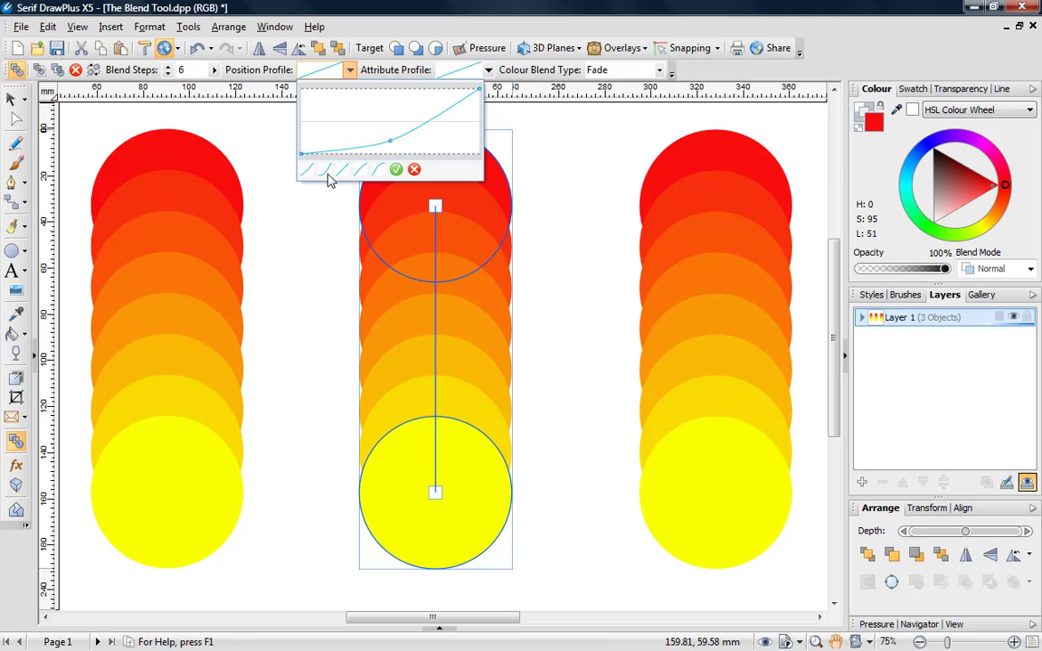
{"action": "left_click", "coordinate": [397, 171]}
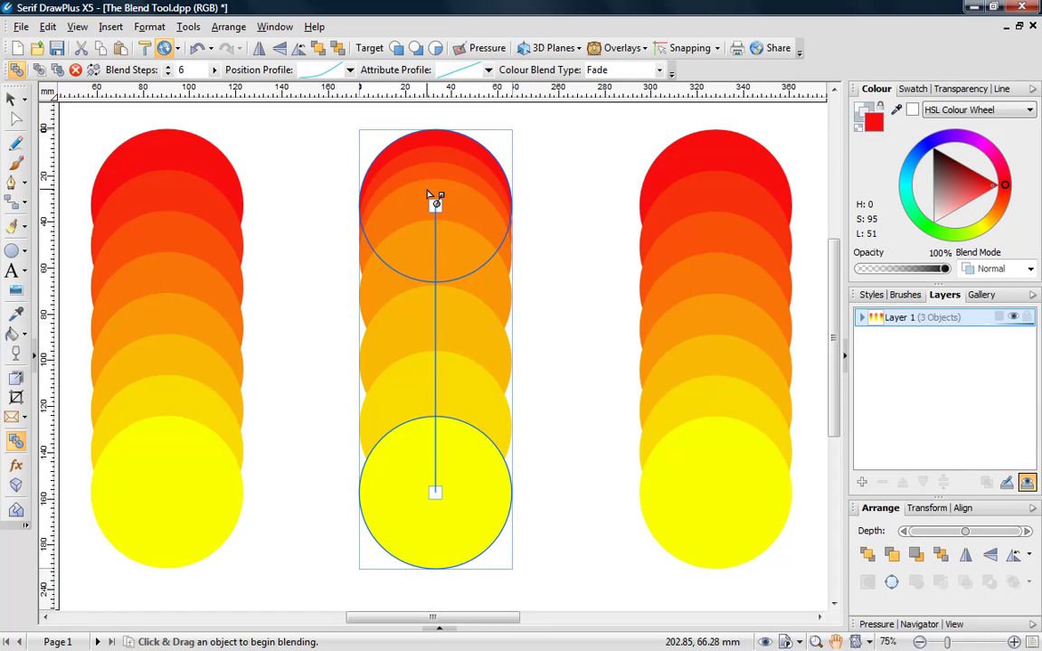
Step: Give the right blend an upward-curved position profile
{"action": "left_click", "coordinate": [719, 210]}
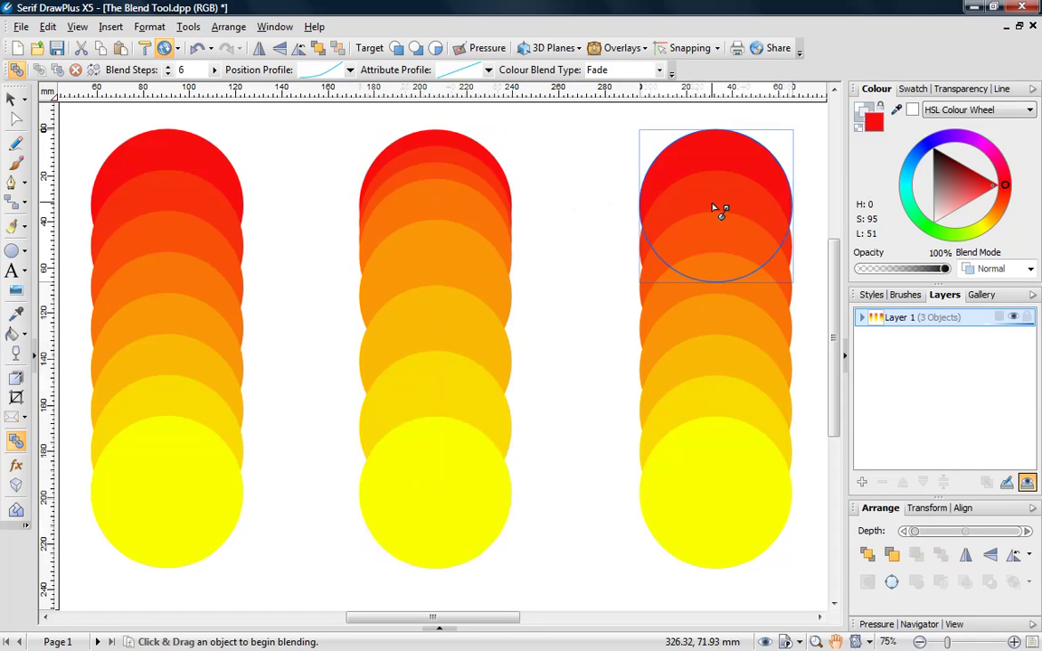
{"action": "left_click", "coordinate": [726, 300]}
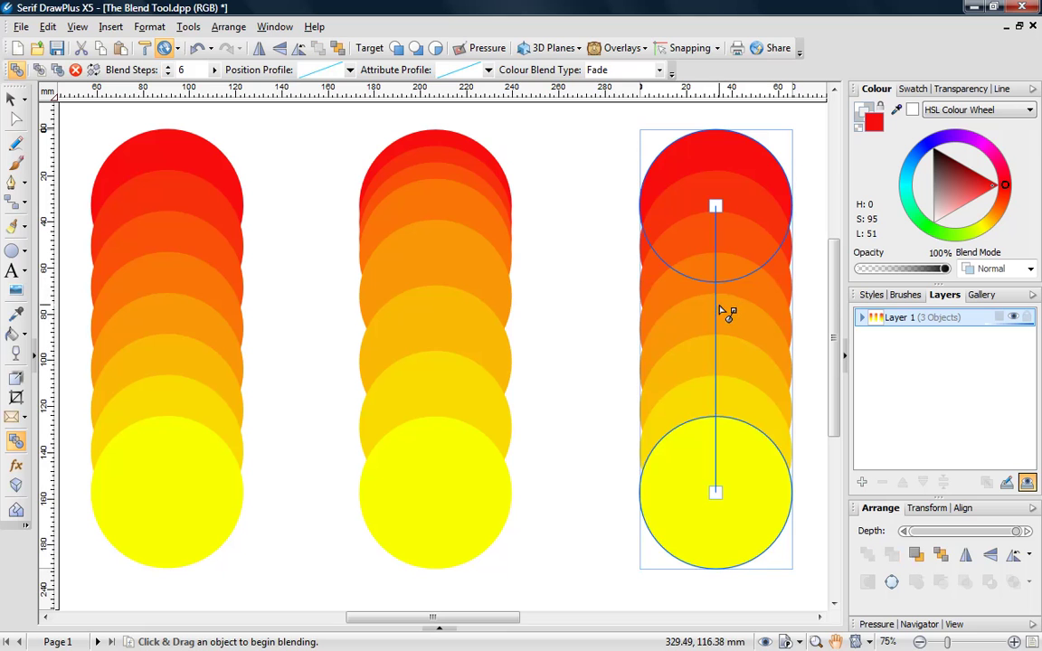
{"action": "left_click", "coordinate": [350, 70]}
{"action": "left_click_drag", "start_coordinate": [340, 143], "coordinate": [384, 103]}
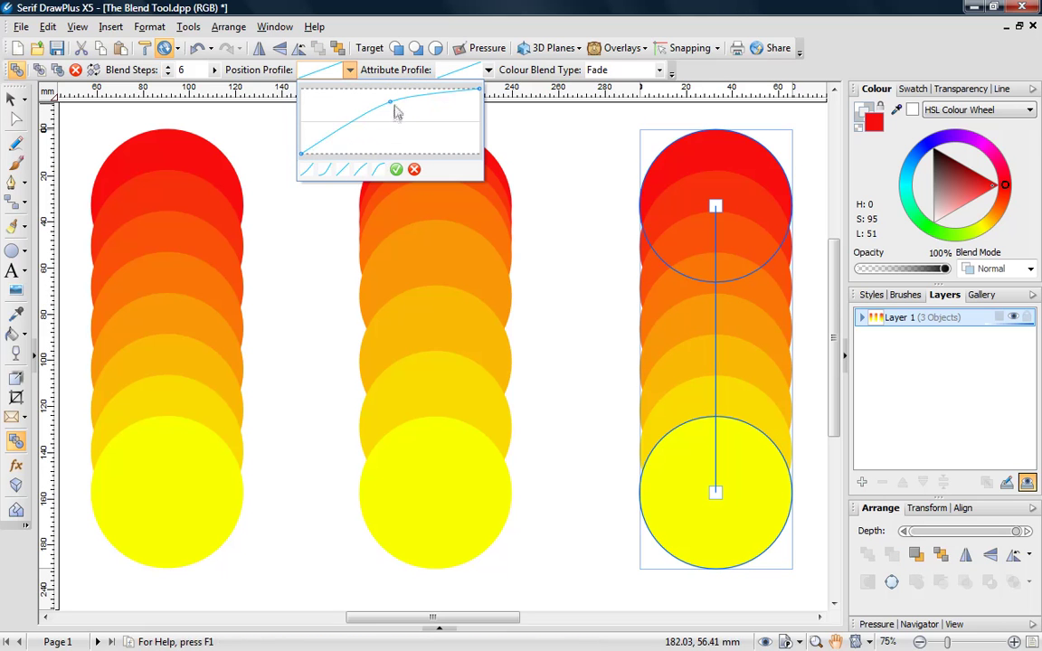
{"action": "left_click", "coordinate": [396, 169]}
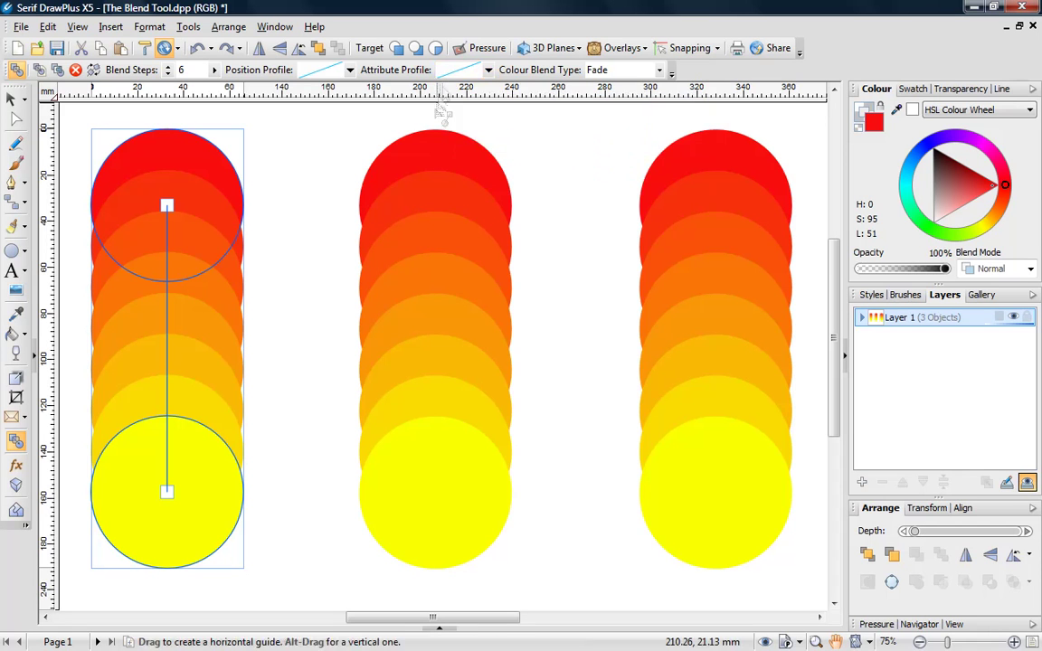
Step: Apply a curved attribute profile preset to the middle blend so it stays mostly red
{"action": "left_click", "coordinate": [443, 323]}
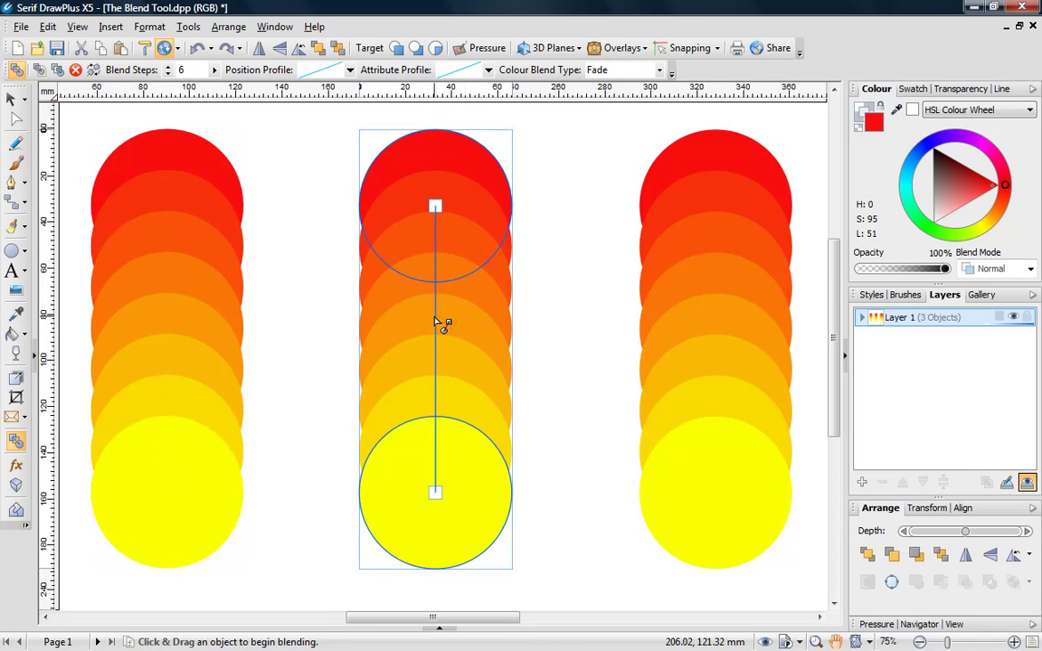
{"action": "left_click", "coordinate": [488, 70]}
{"action": "left_click", "coordinate": [464, 172]}
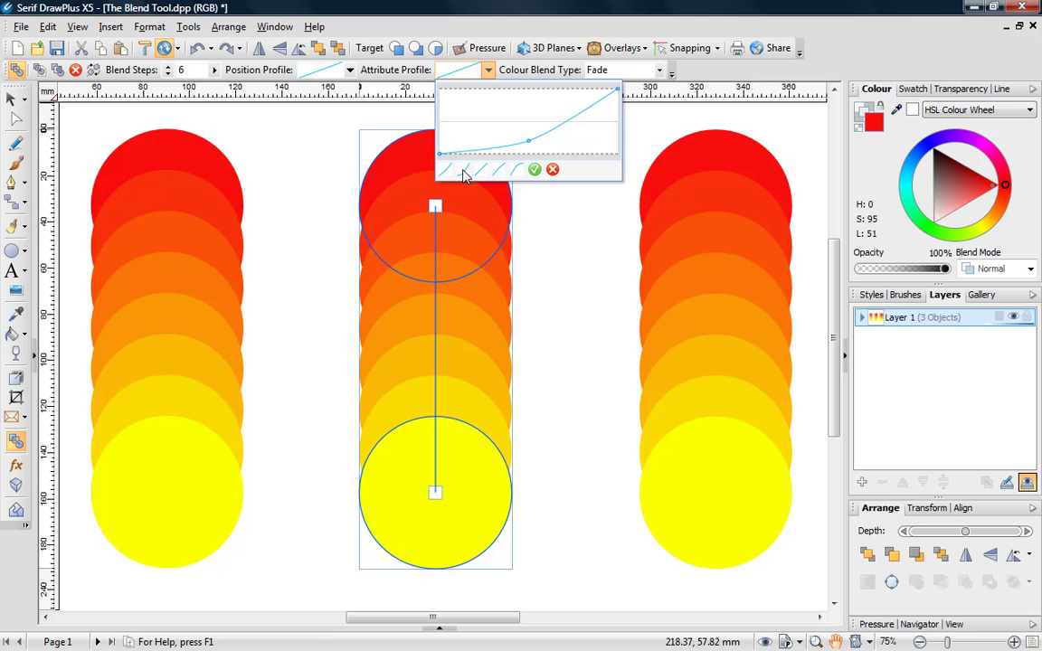
{"action": "left_click", "coordinate": [535, 169]}
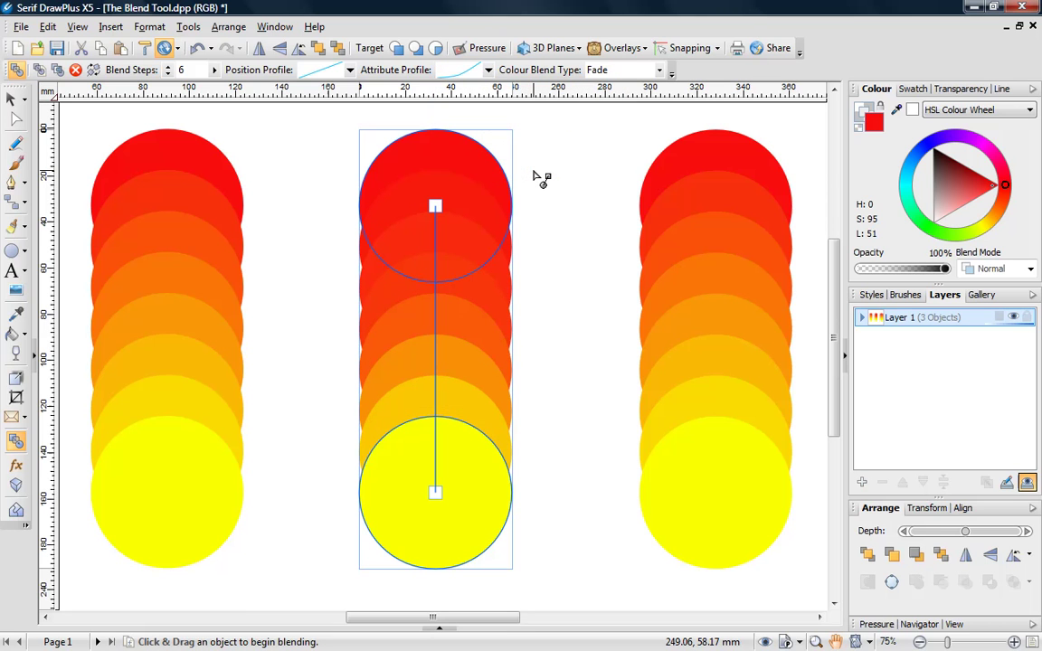
Step: Apply a curved attribute profile preset to the right blend so it turns yellow sooner
{"action": "left_click", "coordinate": [714, 319]}
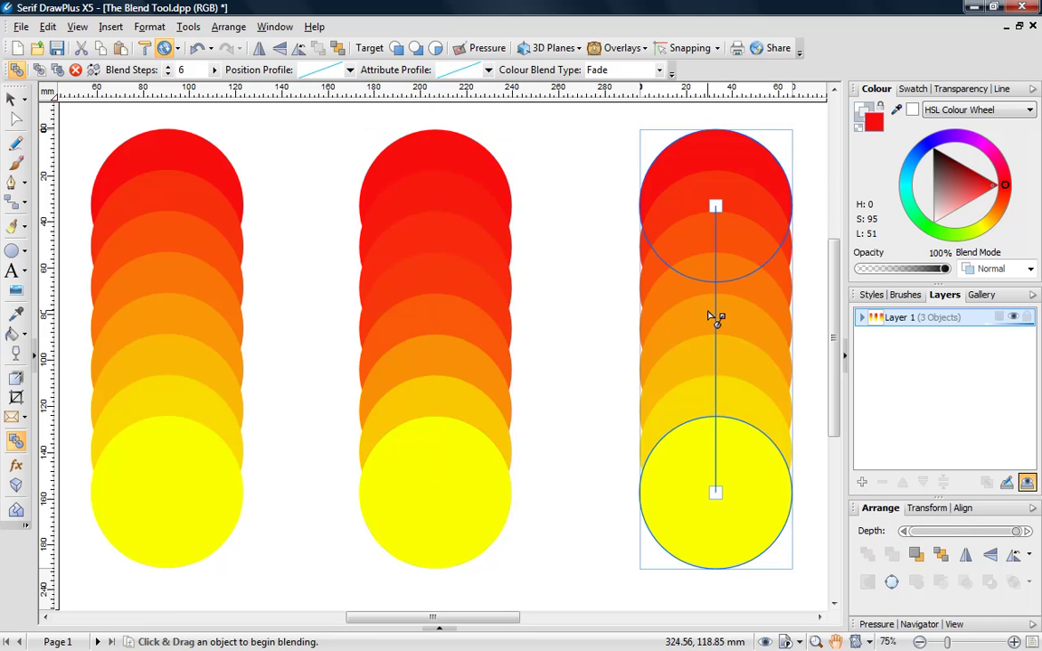
{"action": "left_click", "coordinate": [488, 70]}
{"action": "left_click", "coordinate": [519, 171]}
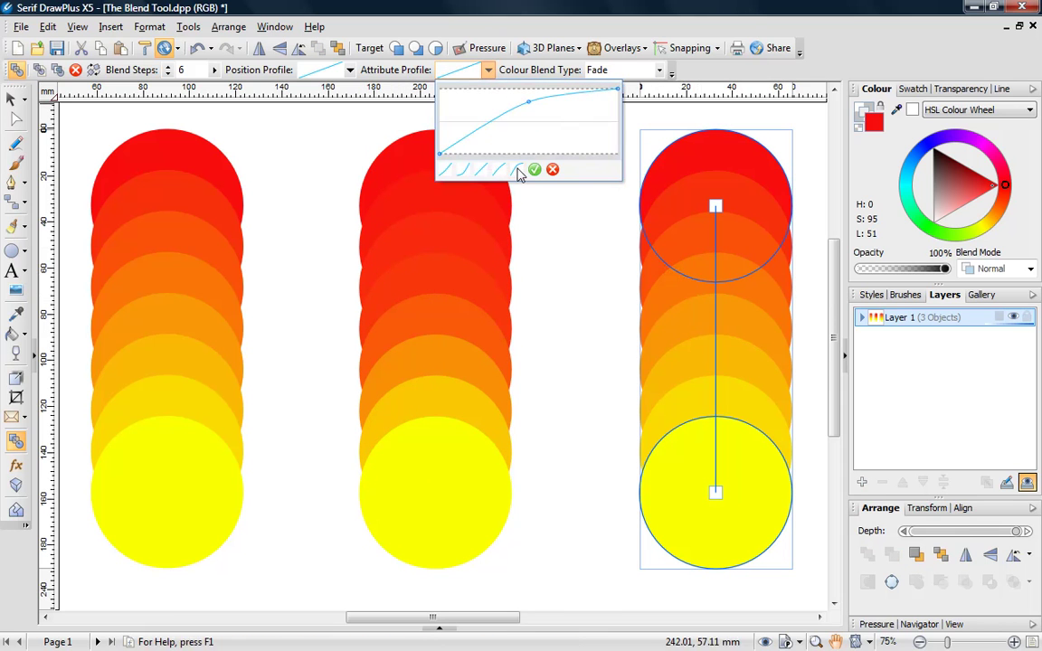
{"action": "left_click", "coordinate": [535, 169]}
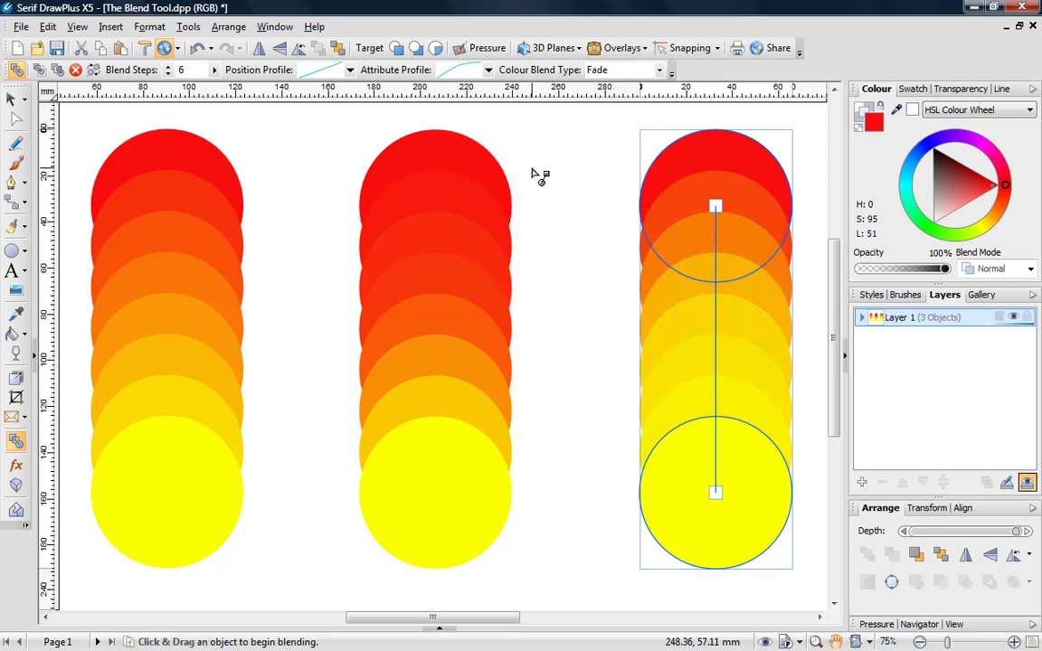
Step: Set the right and middle blends to 200 blend steps
{"action": "left_click", "coordinate": [215, 70]}
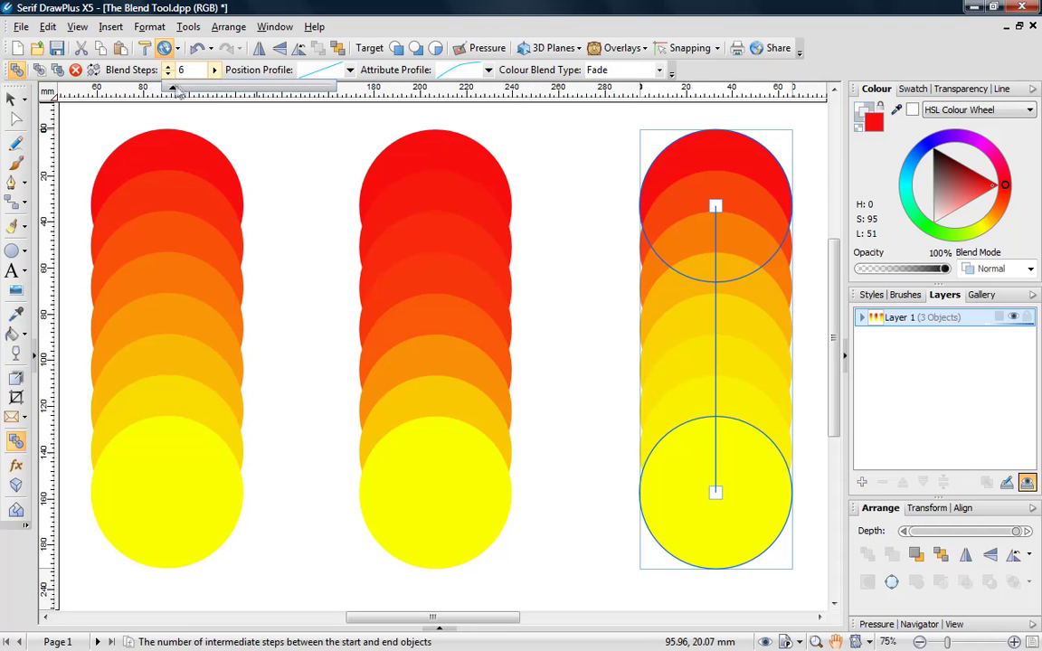
{"action": "left_click_drag", "start_coordinate": [161, 87], "coordinate": [190, 88]}
{"action": "left_click", "coordinate": [432, 167]}
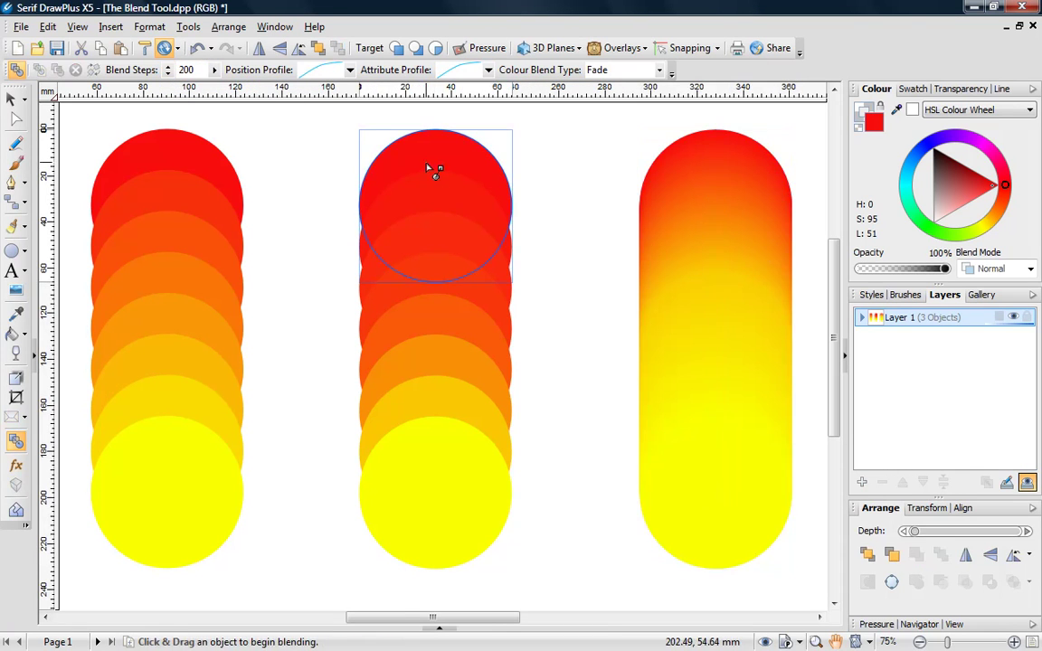
{"action": "double_click", "coordinate": [185, 69]}
{"action": "type", "text": "200"}
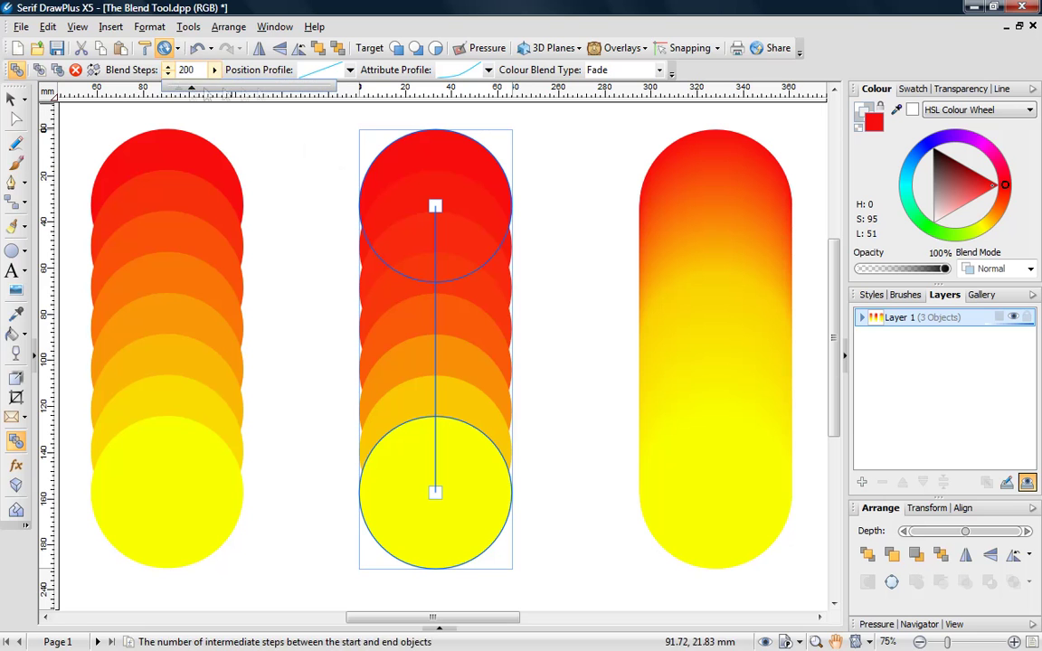
{"action": "key", "text": "Return"}
Step: Set the left blend to 200 steps, then return to the Pointer and deselect
{"action": "left_click", "coordinate": [174, 288]}
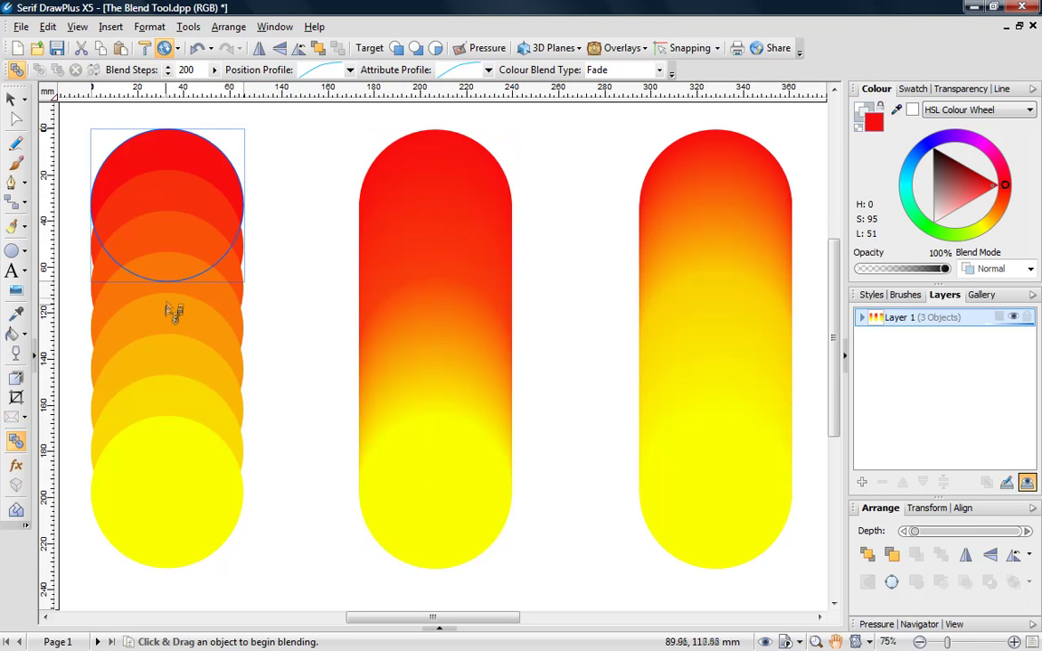
{"action": "double_click", "coordinate": [183, 69]}
{"action": "type", "text": "200"}
{"action": "key", "text": "Return"}
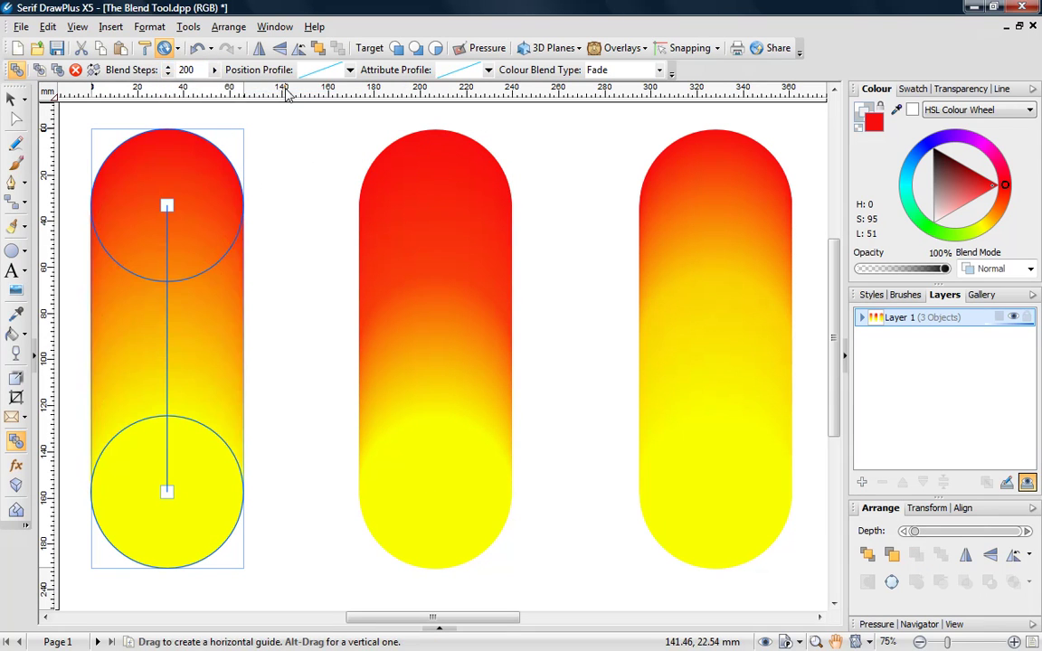
{"action": "key", "text": "Escape"}
{"action": "left_click", "coordinate": [297, 159]}
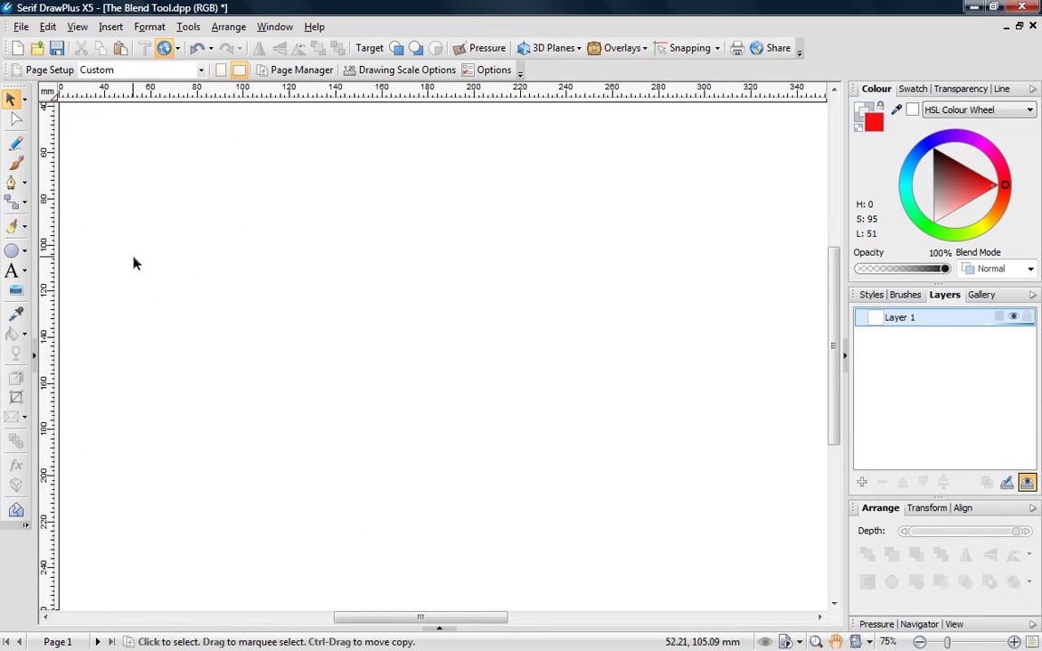
Step: Draw a large red circle and shrink a pale pink copy to its upper left
{"action": "left_click", "coordinate": [12, 251]}
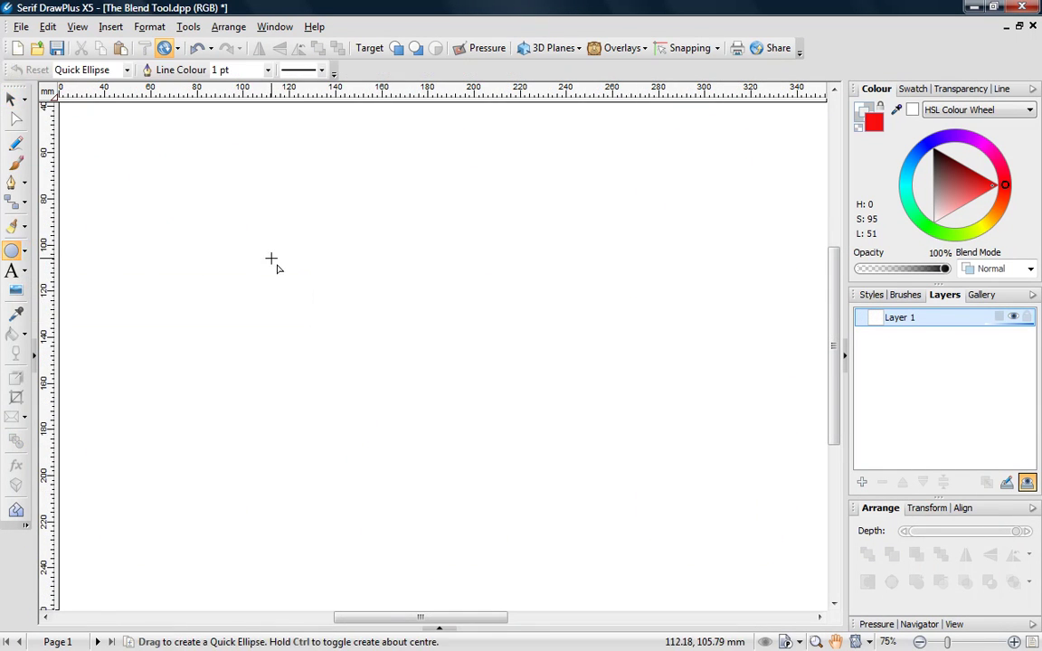
{"action": "left_click_drag", "start_coordinate": [272, 260], "coordinate": [383, 358]}
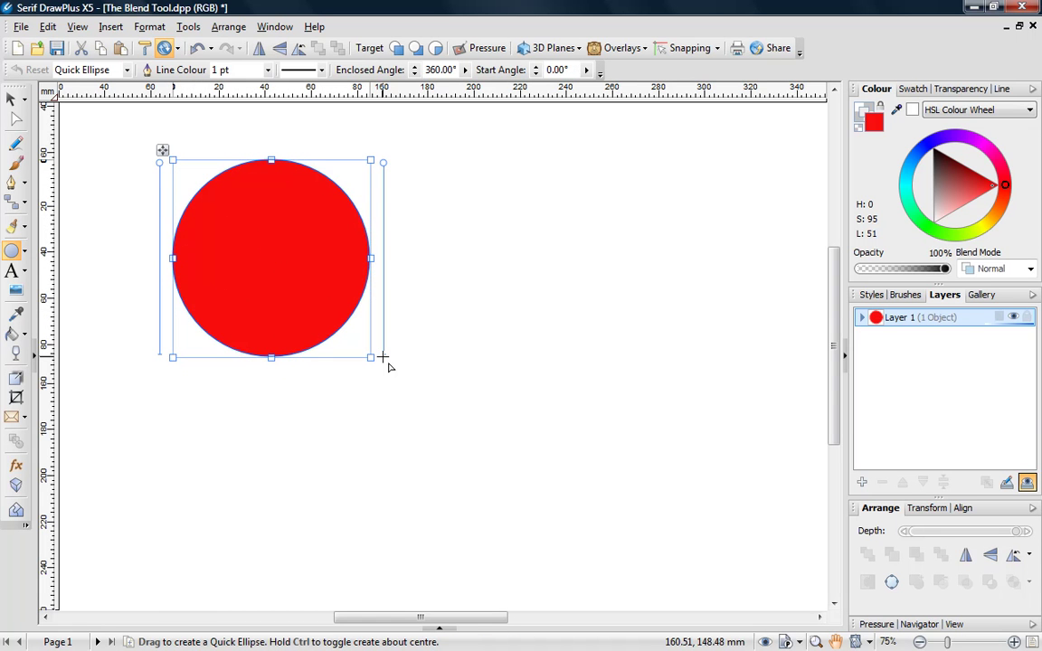
{"action": "key", "text": "ctrl+v"}
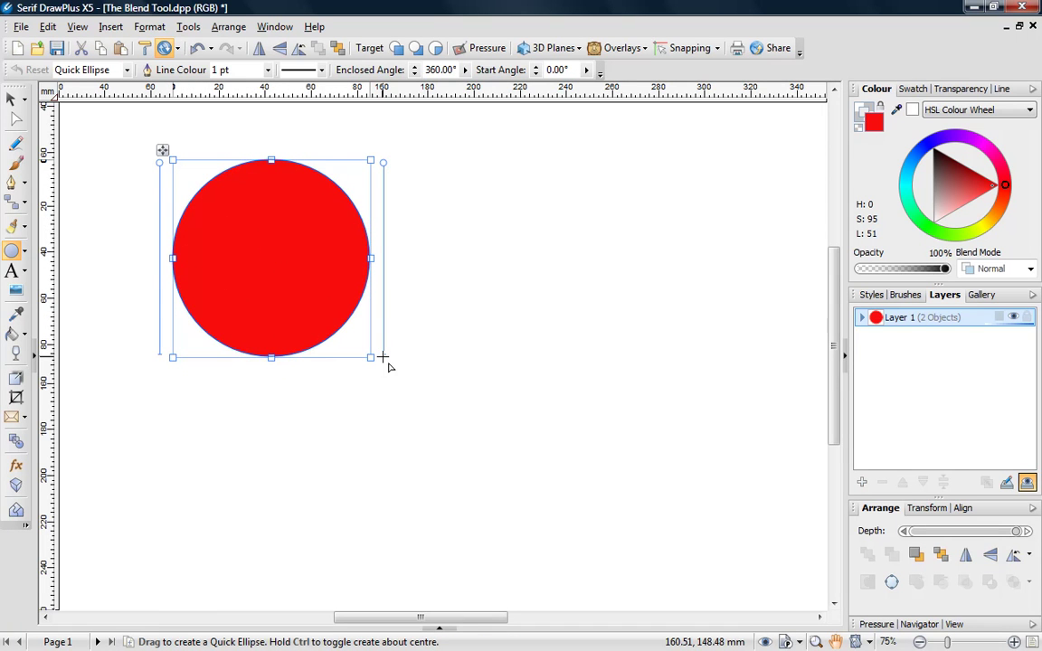
{"action": "left_click", "coordinate": [939, 226]}
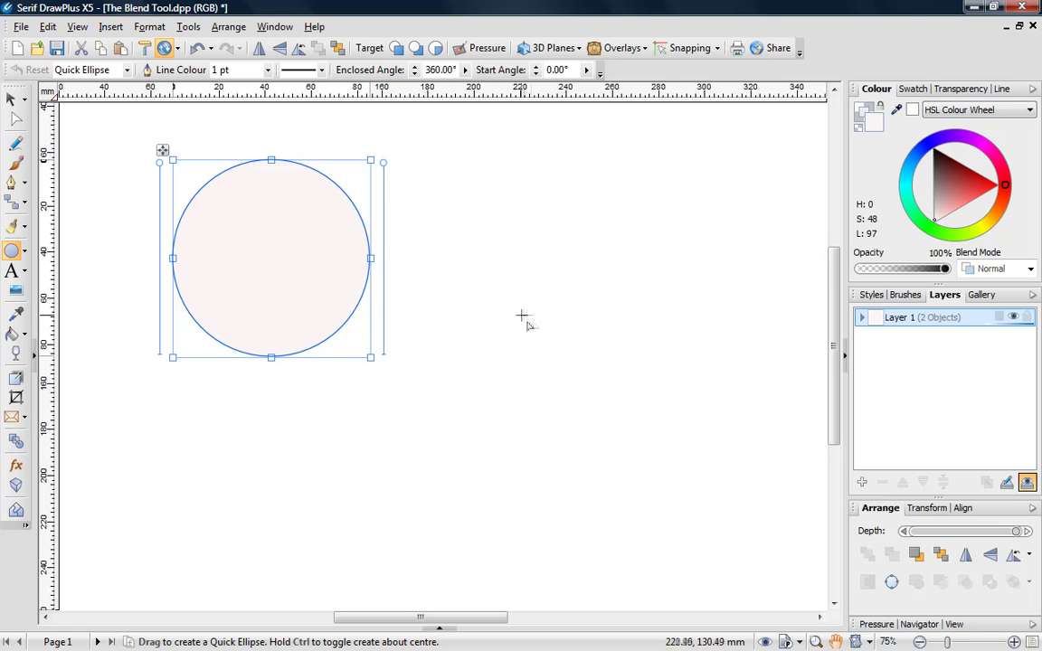
{"action": "key", "text": "Escape"}
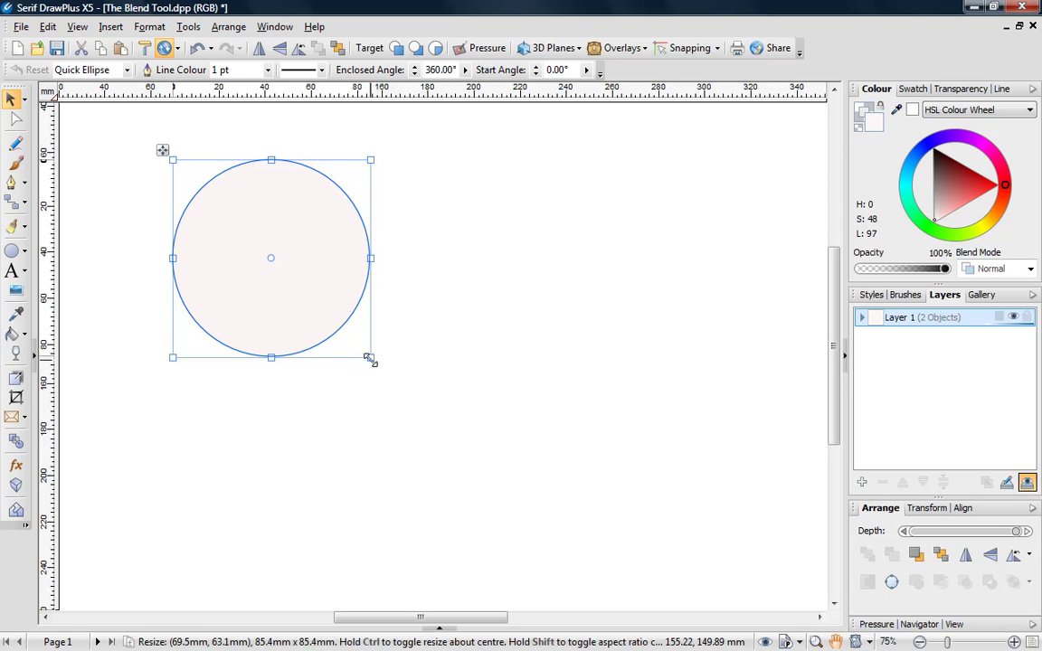
{"action": "left_click_drag", "start_coordinate": [370, 360], "coordinate": [206, 188]}
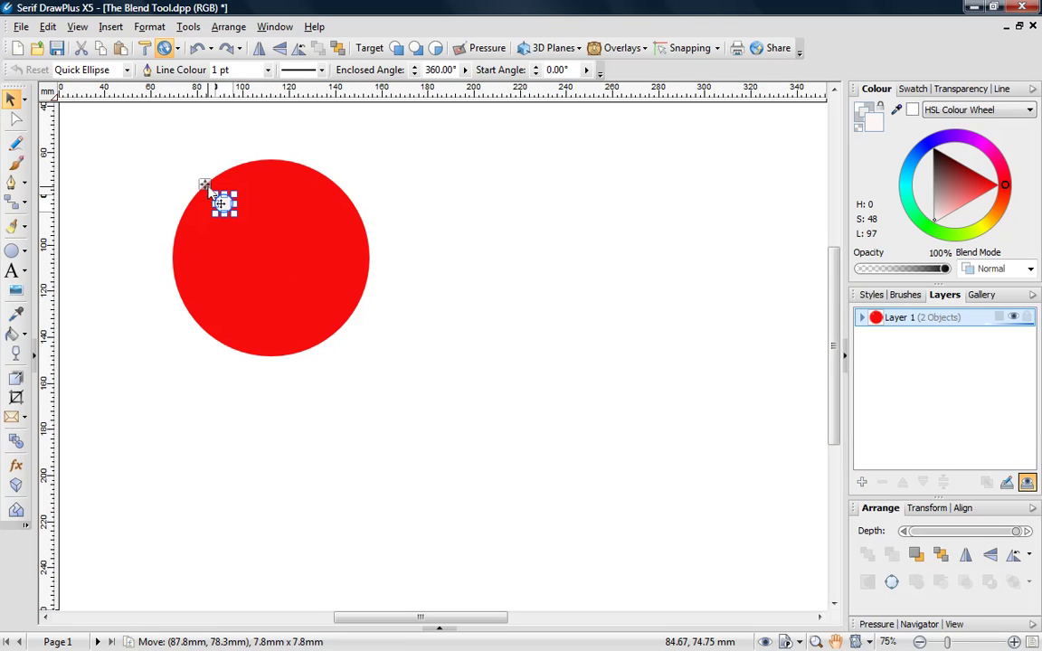
Step: Blend the large red circle into the small pale pink circle to form a glossy sphere
{"action": "left_click", "coordinate": [147, 213]}
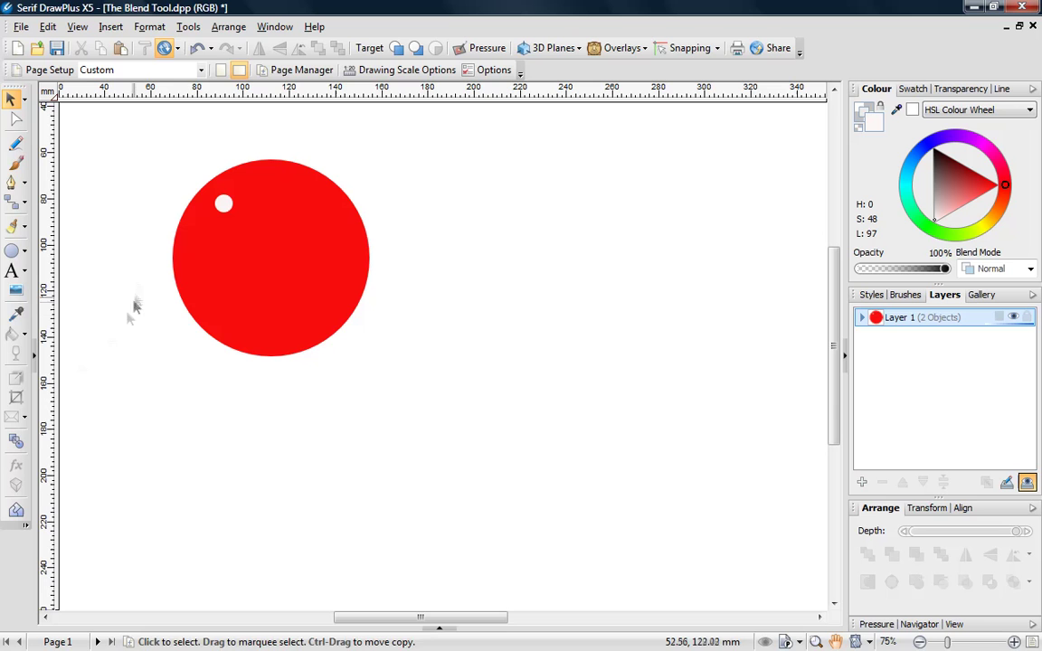
{"action": "left_click", "coordinate": [16, 442]}
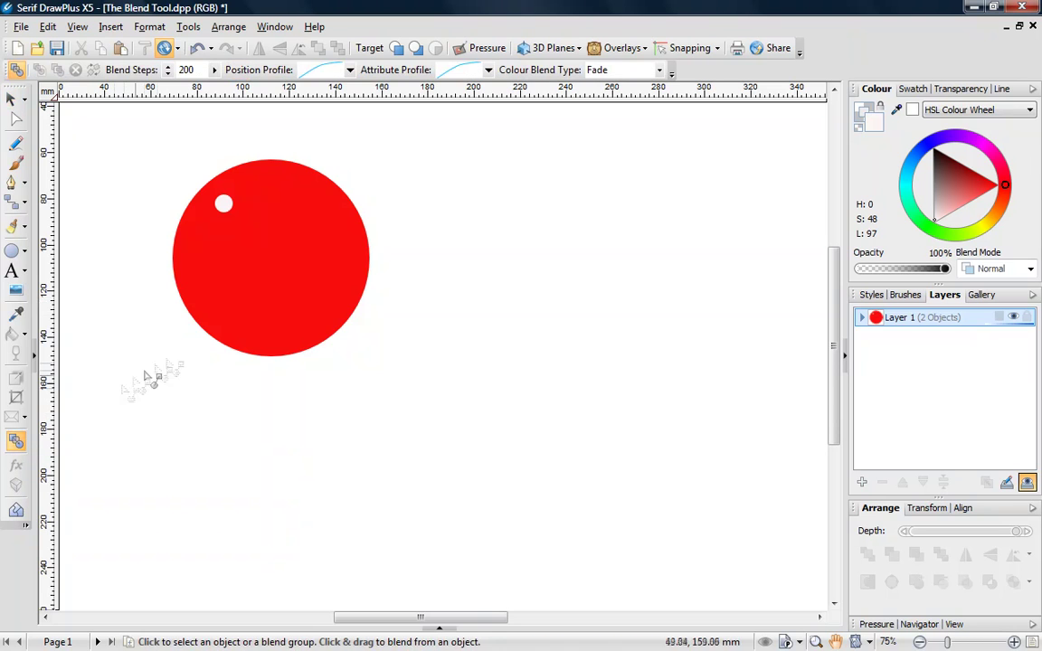
{"action": "left_click_drag", "start_coordinate": [289, 303], "coordinate": [226, 208]}
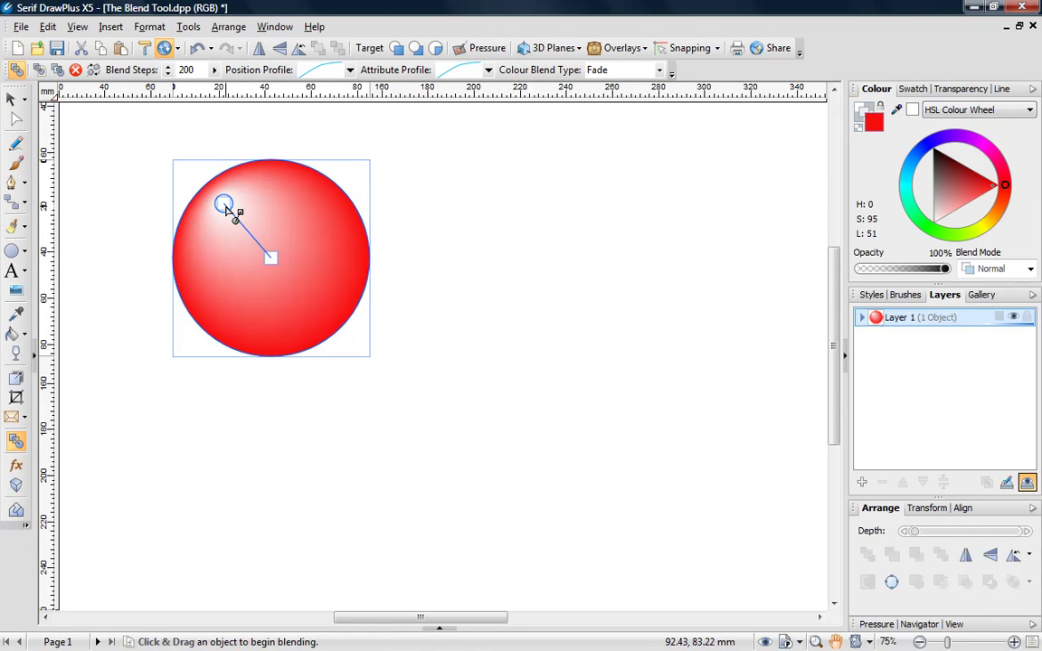
{"action": "key", "text": "Escape"}
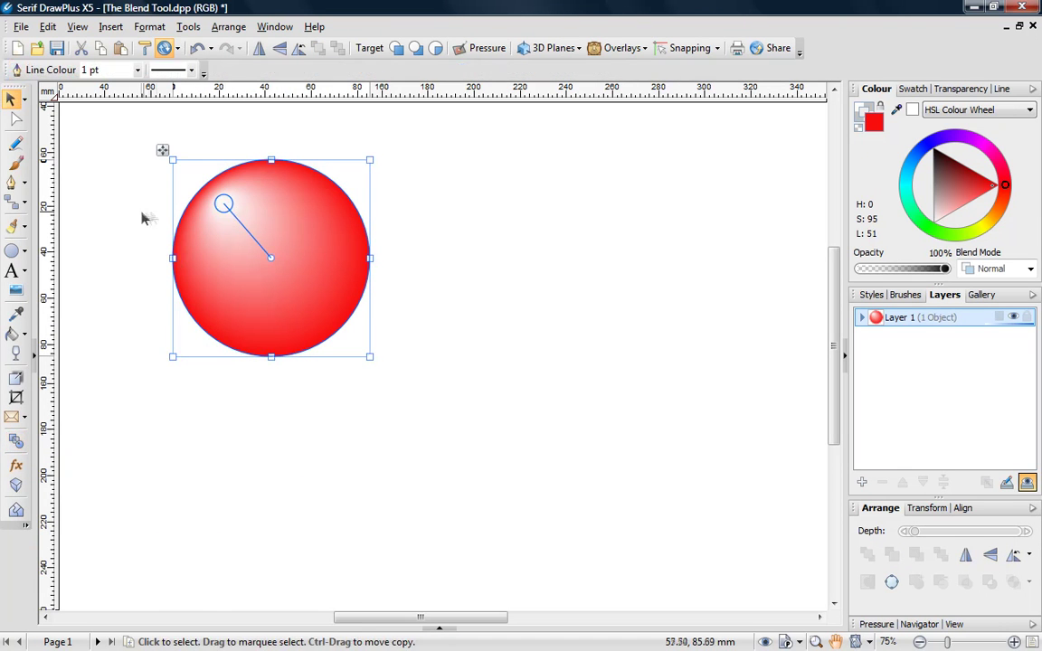
{"action": "left_click", "coordinate": [141, 218]}
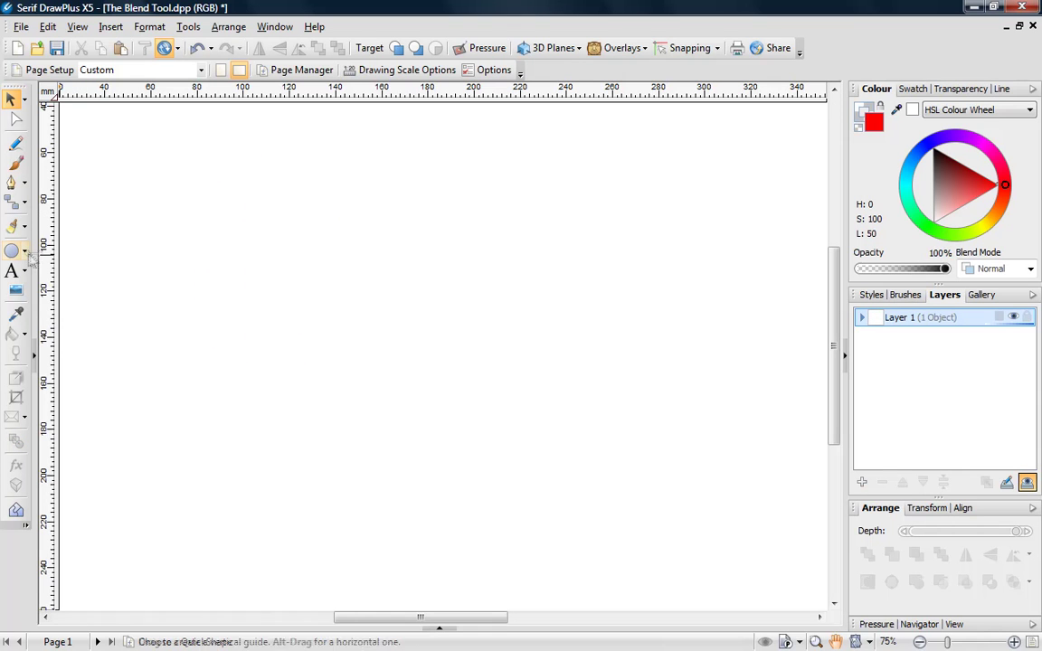
Step: Draw a large red Quick Star and shrink a dark-red copy toward its centre
{"action": "left_click", "coordinate": [24, 254]}
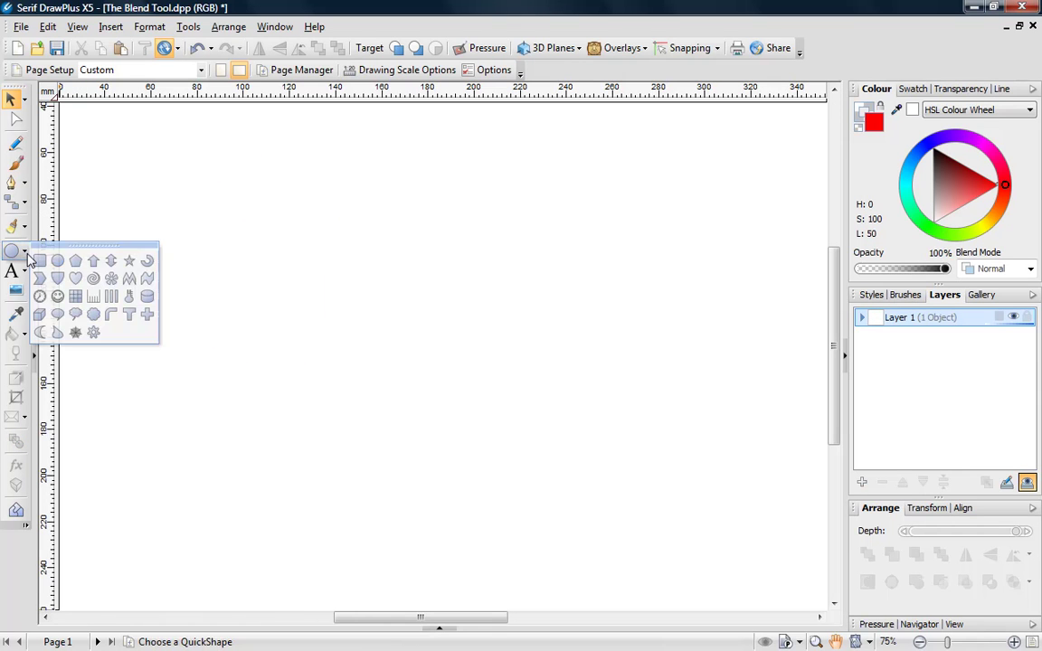
{"action": "left_click", "coordinate": [130, 261]}
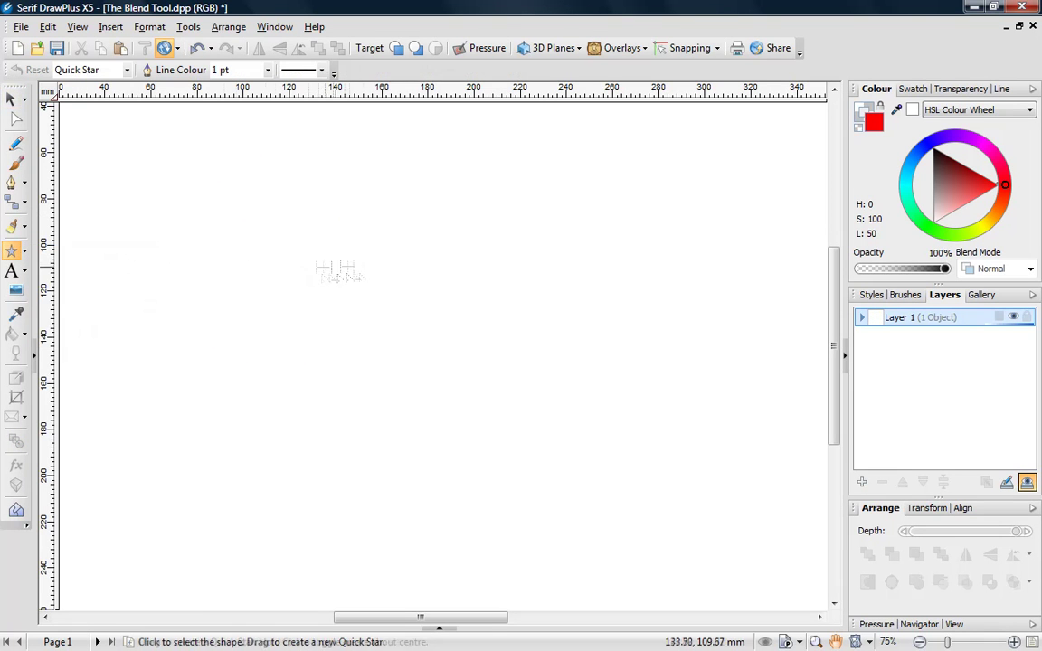
{"action": "left_click_drag", "start_coordinate": [375, 270], "coordinate": [530, 462]}
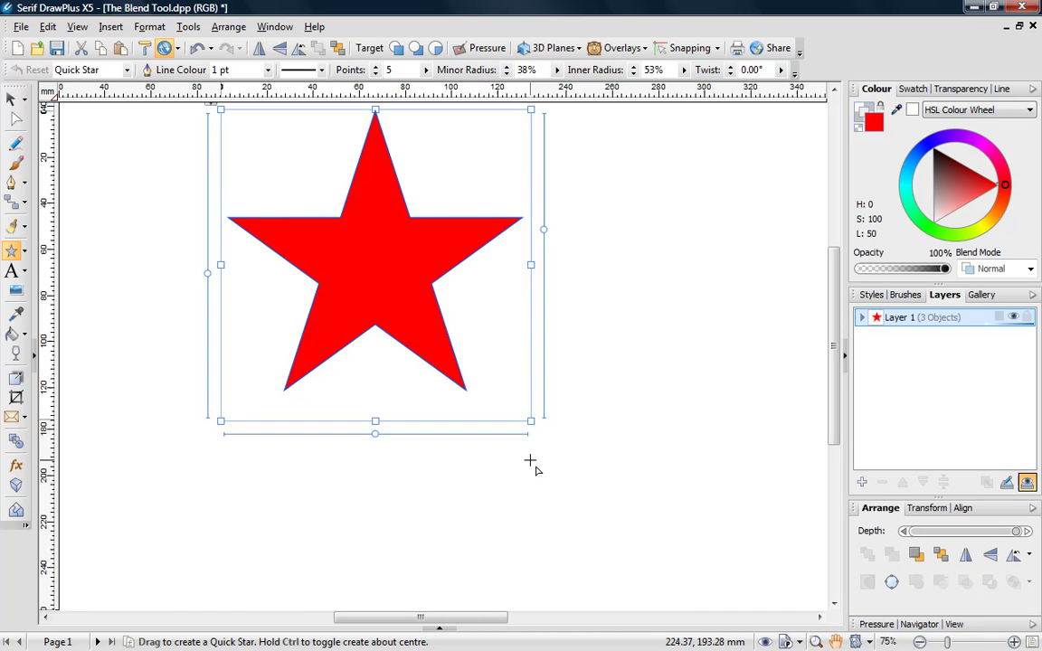
{"action": "left_click", "coordinate": [950, 175]}
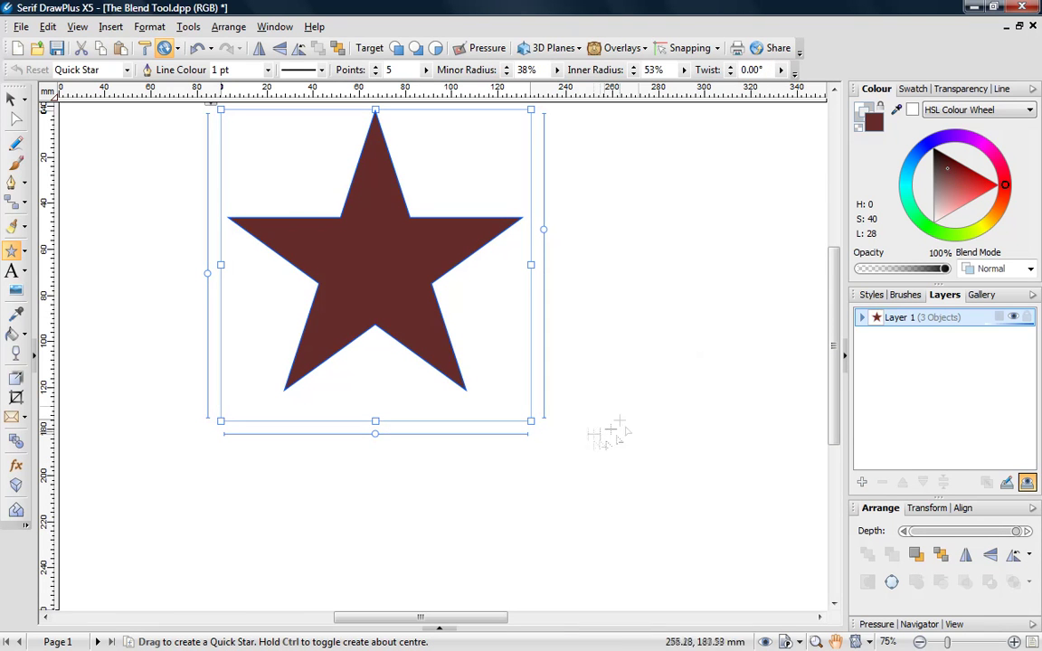
{"action": "left_click_drag", "start_coordinate": [531, 420], "coordinate": [431, 302]}
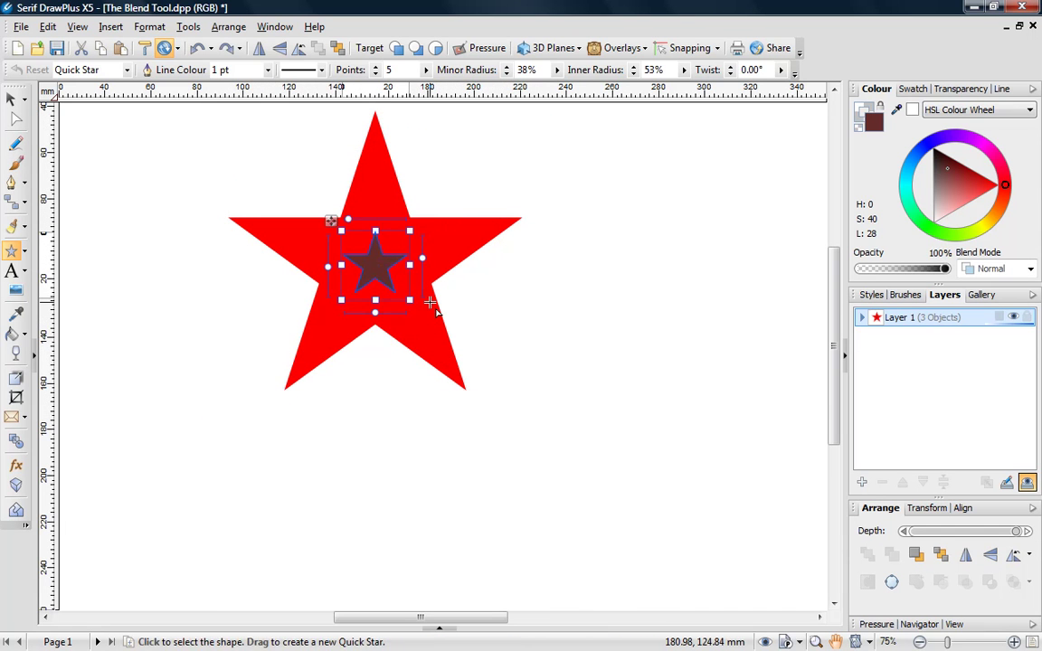
Step: Blend the large red star into the small dark-red star with 30 steps
{"action": "left_click", "coordinate": [16, 441]}
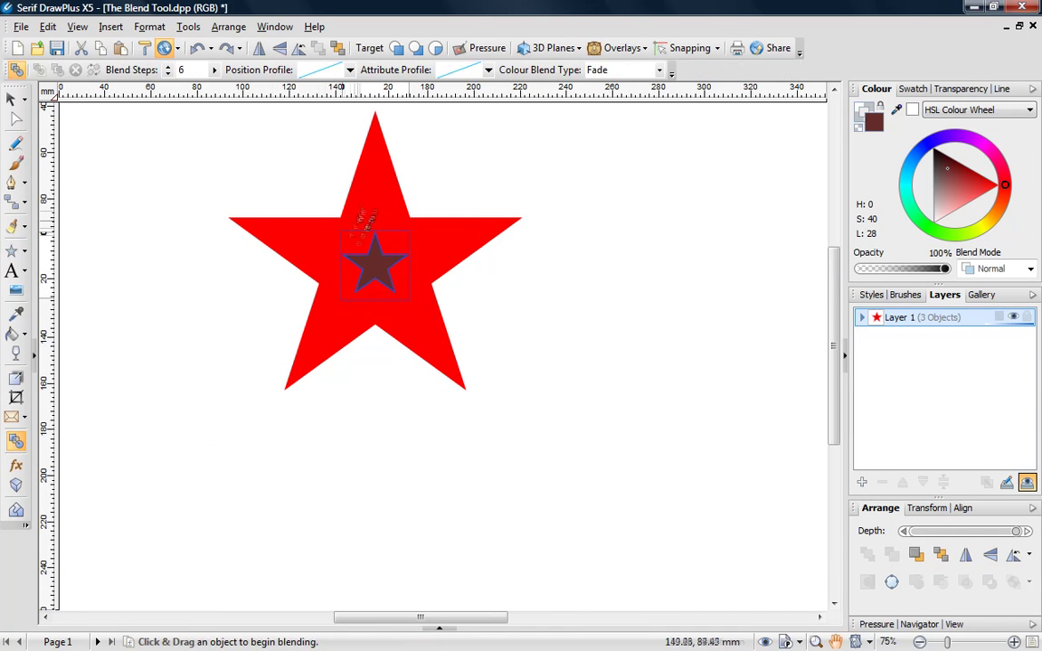
{"action": "left_click_drag", "start_coordinate": [372, 191], "coordinate": [379, 276]}
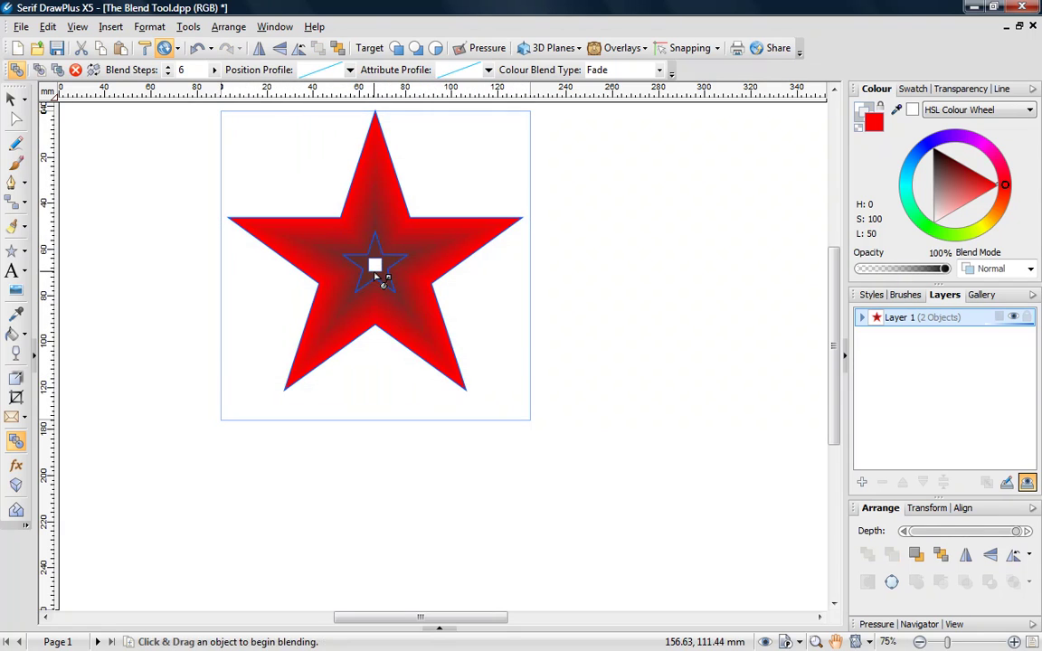
{"action": "left_click", "coordinate": [168, 67]}
{"action": "left_click", "coordinate": [168, 67]}
{"action": "left_click", "coordinate": [168, 67]}
{"action": "left_click", "coordinate": [169, 67]}
{"action": "left_click", "coordinate": [168, 67]}
{"action": "left_click", "coordinate": [169, 67]}
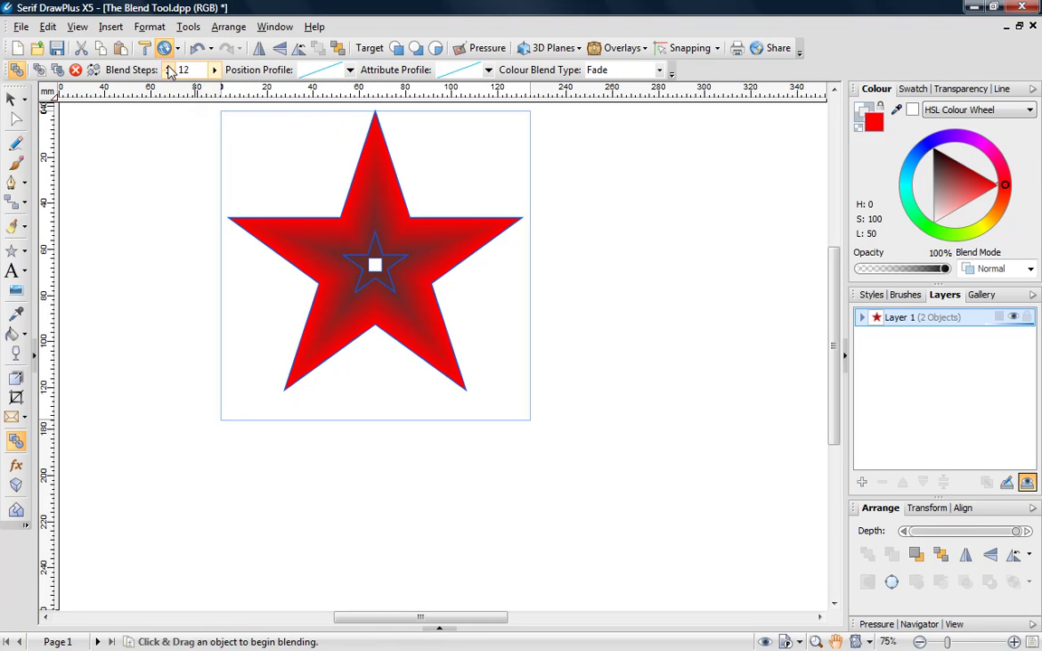
{"action": "left_click", "coordinate": [168, 67]}
{"action": "left_click", "coordinate": [169, 67]}
{"action": "left_click", "coordinate": [168, 67]}
{"action": "left_click", "coordinate": [168, 67]}
{"action": "left_click", "coordinate": [168, 67]}
{"action": "left_click", "coordinate": [169, 67]}
{"action": "left_click", "coordinate": [169, 67]}
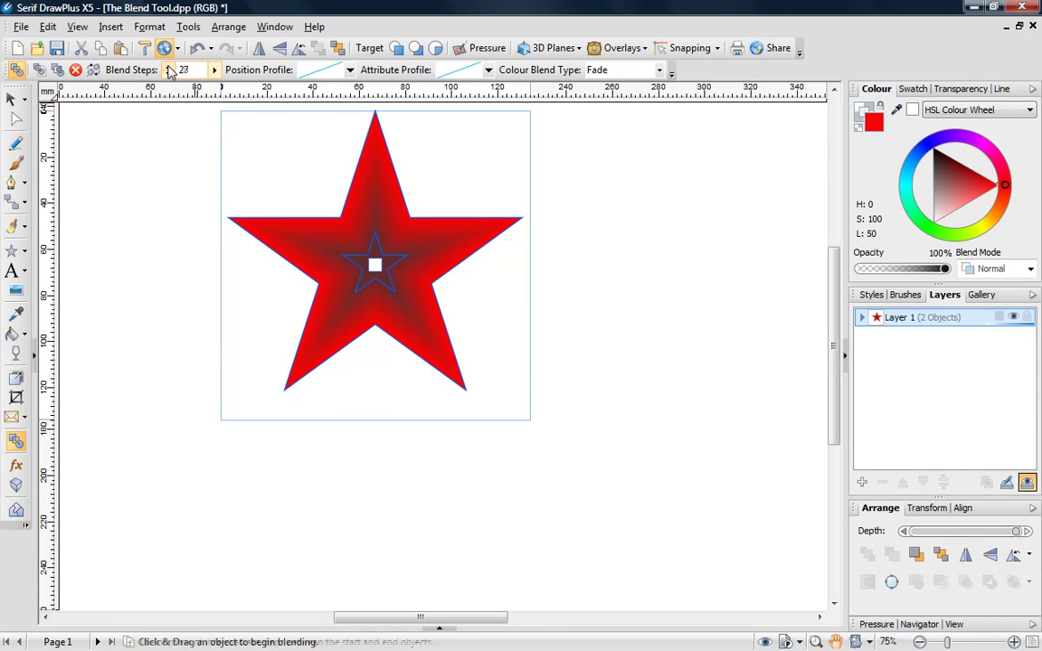
{"action": "left_click", "coordinate": [168, 67]}
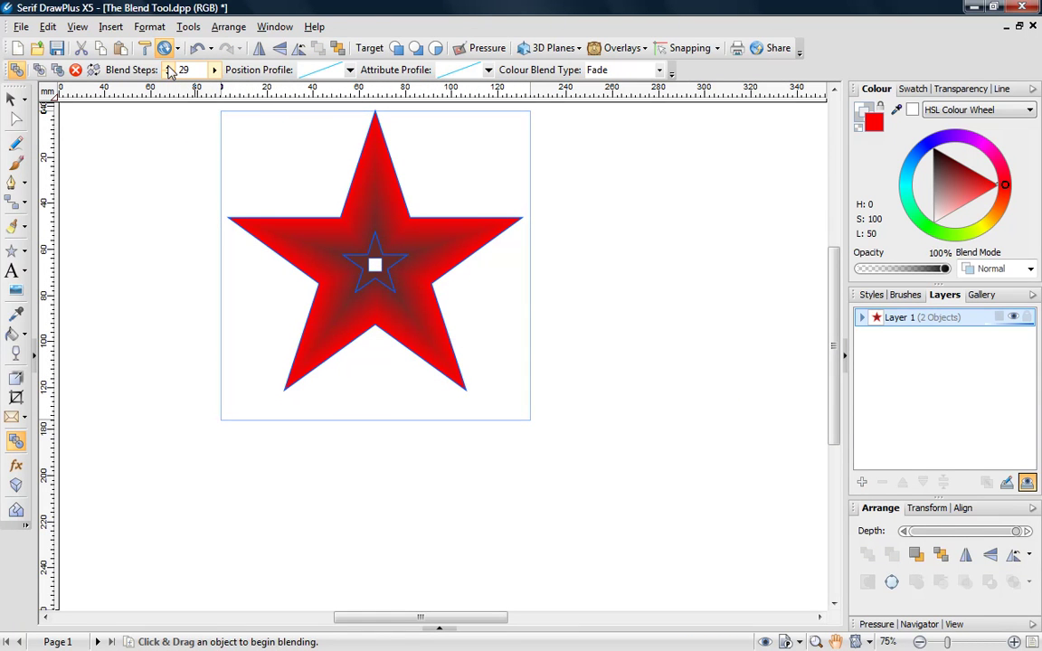
{"action": "key", "text": "Escape"}
{"action": "left_click", "coordinate": [163, 151]}
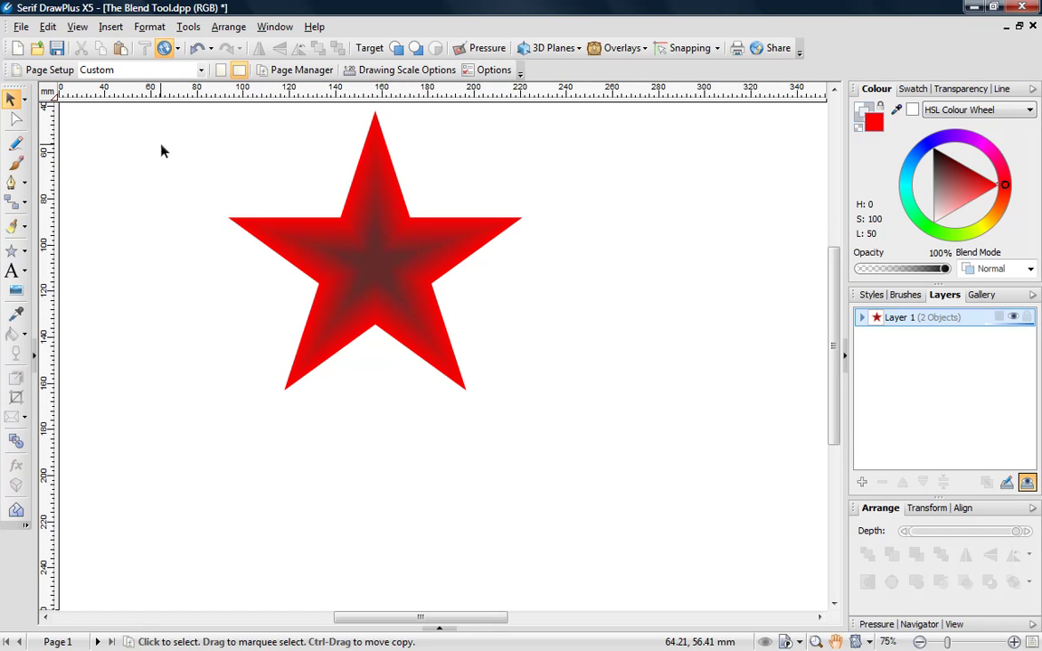
Step: Convert the star blend to a group, shrink it, and move it to the top-left
{"action": "left_click", "coordinate": [346, 210]}
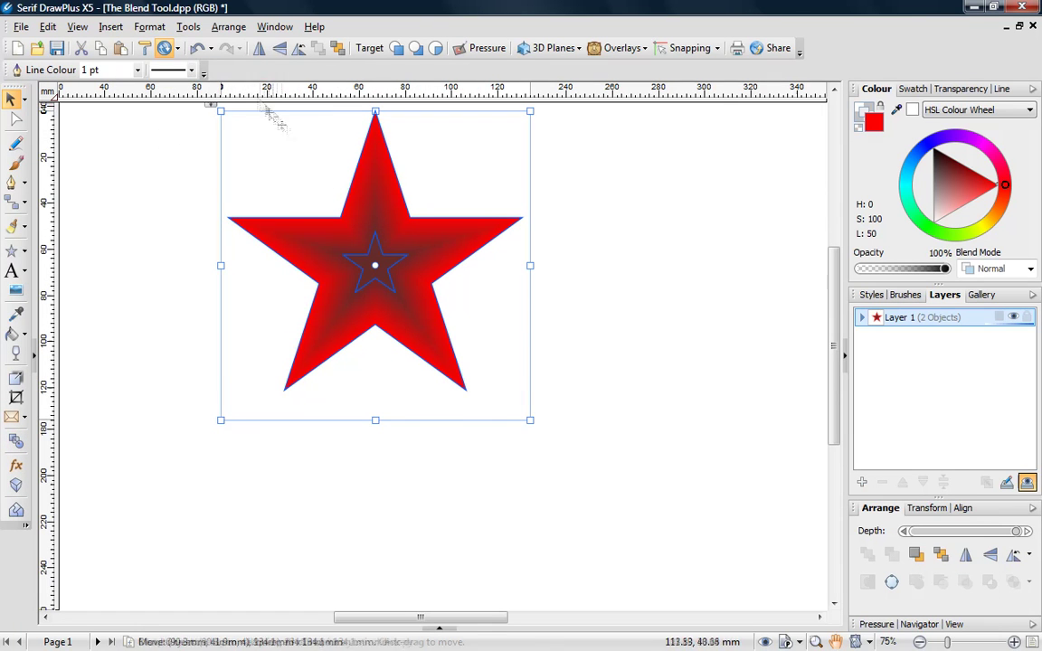
{"action": "left_click", "coordinate": [188, 26]}
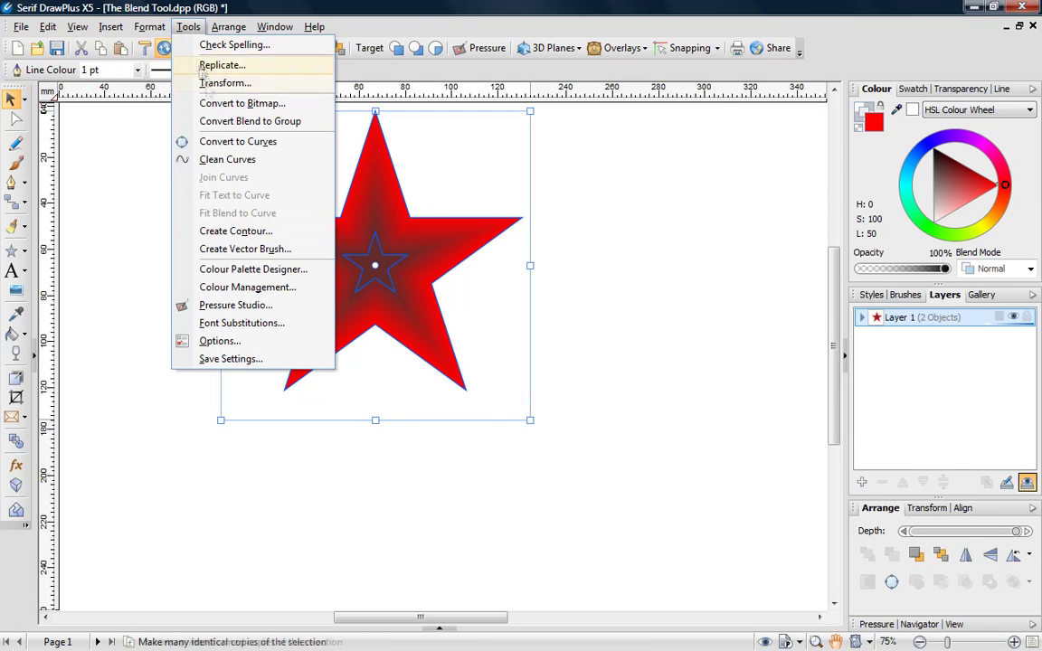
{"action": "left_click", "coordinate": [216, 122]}
{"action": "left_click_drag", "start_coordinate": [531, 419], "coordinate": [401, 285]}
{"action": "left_click_drag", "start_coordinate": [343, 235], "coordinate": [397, 145]}
Step: Blend the left star into the right star and lower the blend steps to 18
{"action": "left_click", "coordinate": [17, 440]}
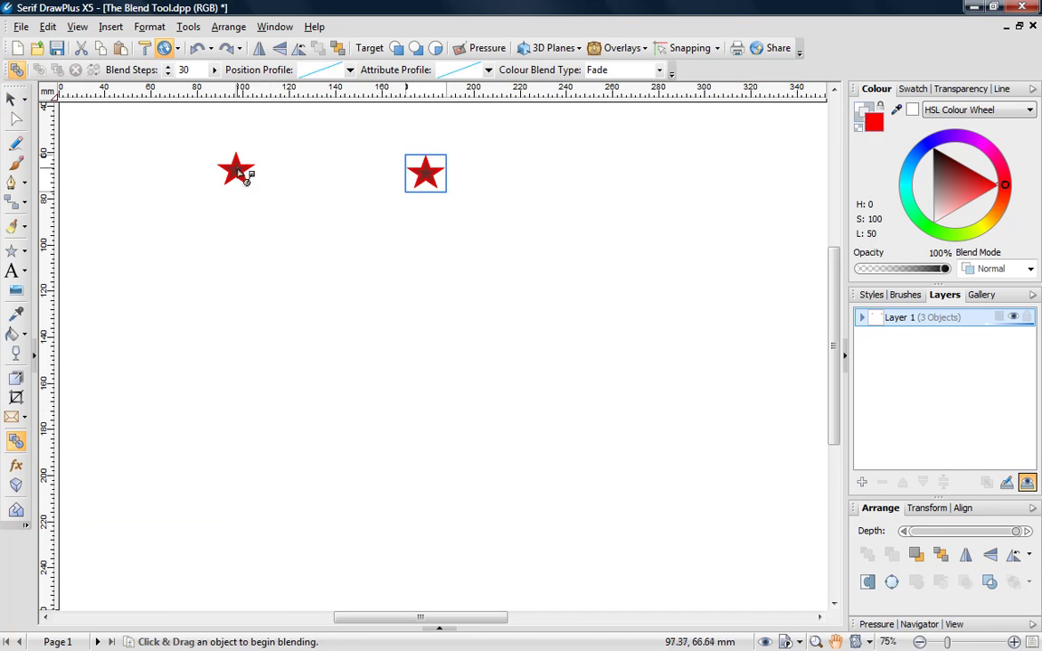
{"action": "left_click_drag", "start_coordinate": [242, 170], "coordinate": [435, 177]}
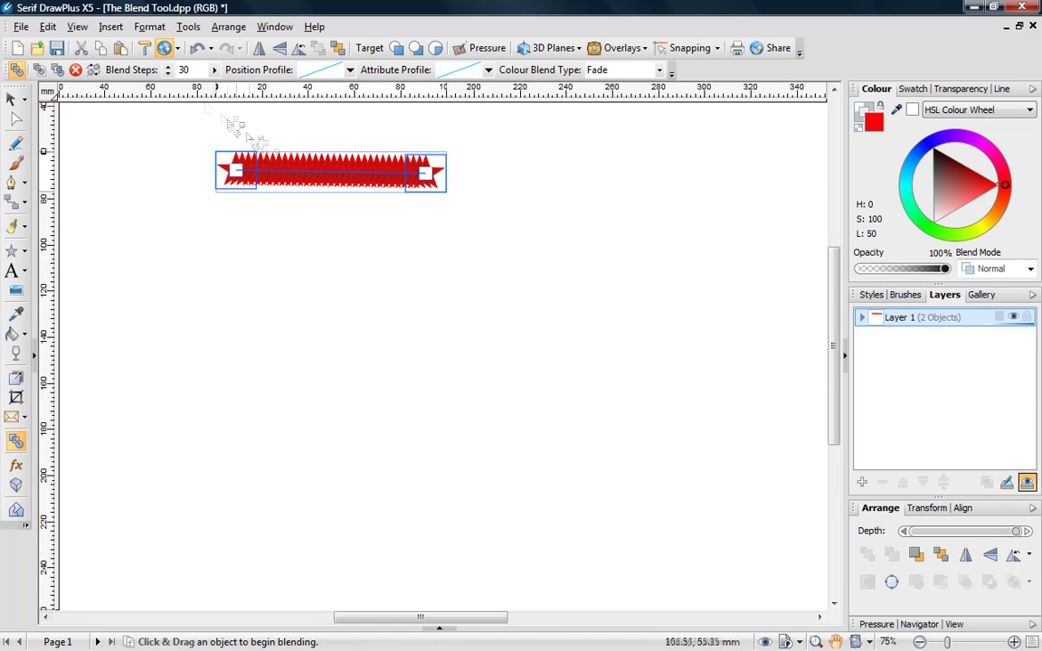
{"action": "left_click", "coordinate": [169, 73]}
{"action": "left_click", "coordinate": [168, 73]}
{"action": "left_click", "coordinate": [170, 73]}
{"action": "left_click", "coordinate": [169, 73]}
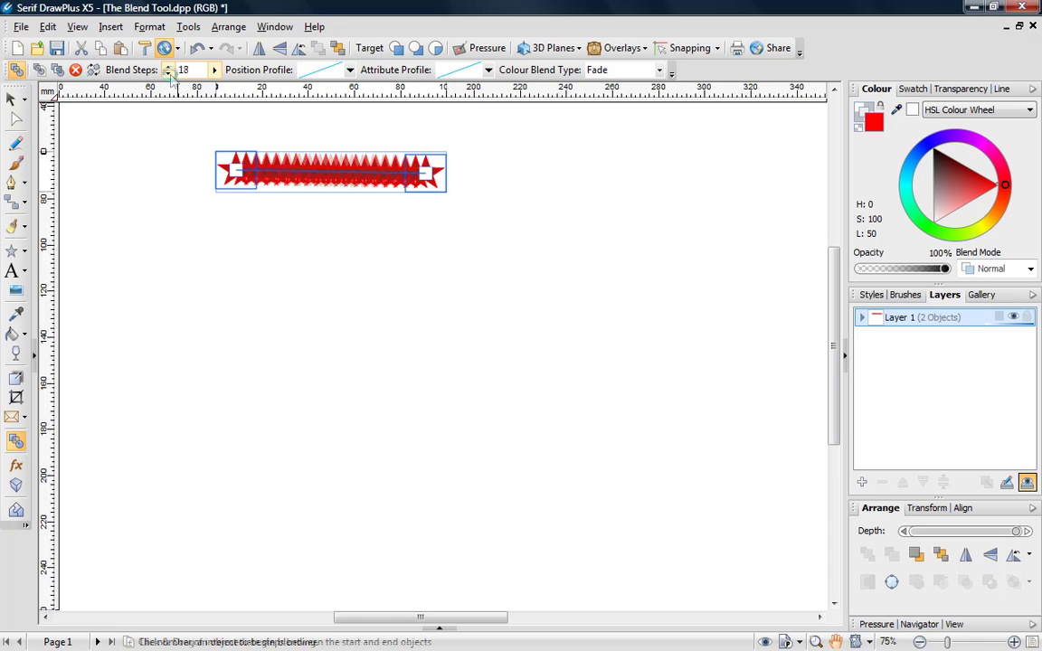
{"action": "left_click", "coordinate": [170, 74]}
{"action": "left_click", "coordinate": [169, 73]}
{"action": "key", "text": "Escape"}
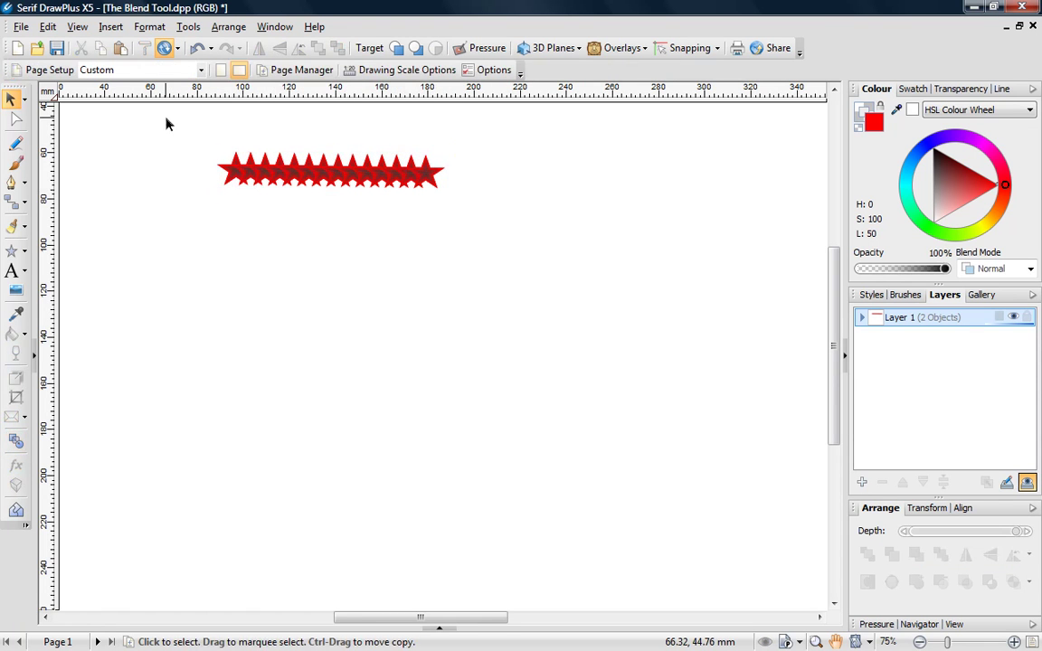
Step: Draw an unfilled circle below the star row and convert it to curves
{"action": "left_click", "coordinate": [24, 251]}
{"action": "left_click", "coordinate": [57, 261]}
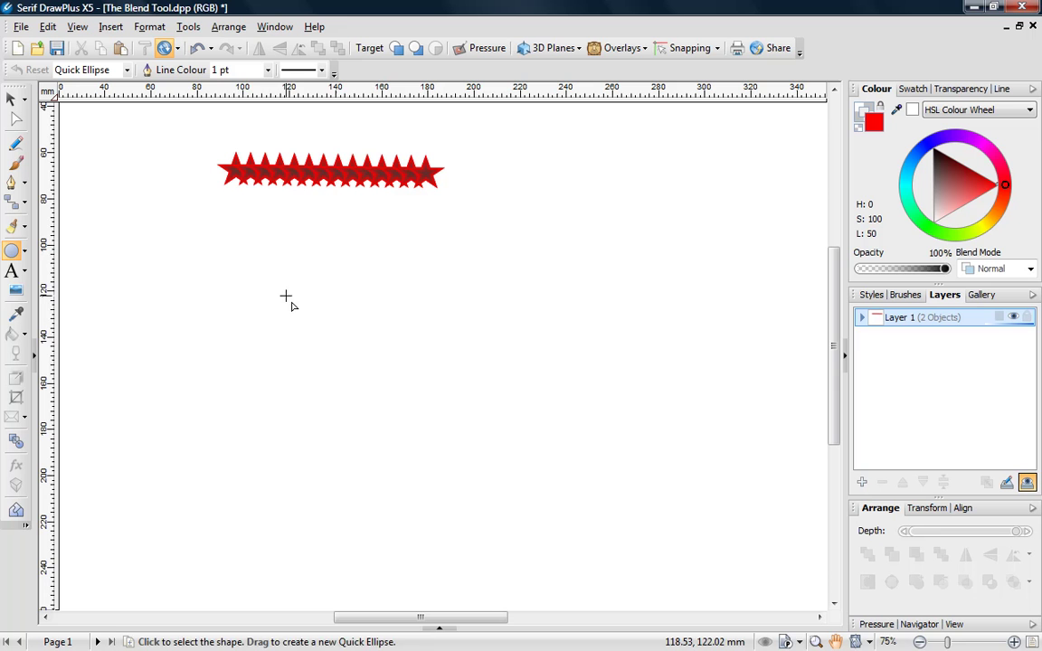
{"action": "left_click_drag", "start_coordinate": [286, 295], "coordinate": [362, 383]}
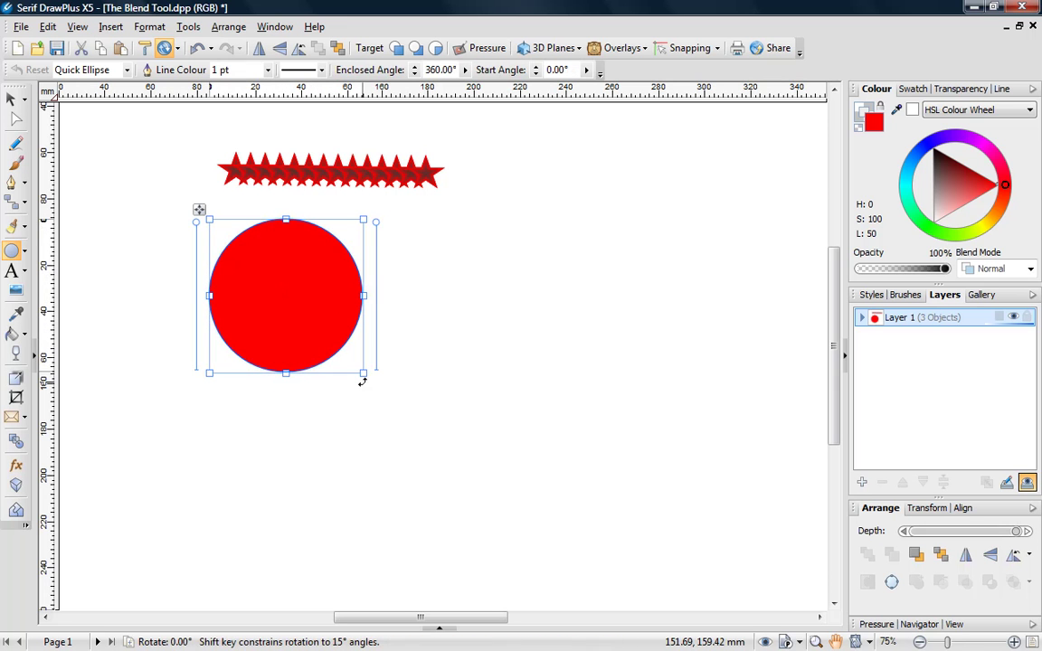
{"action": "left_click", "coordinate": [861, 125]}
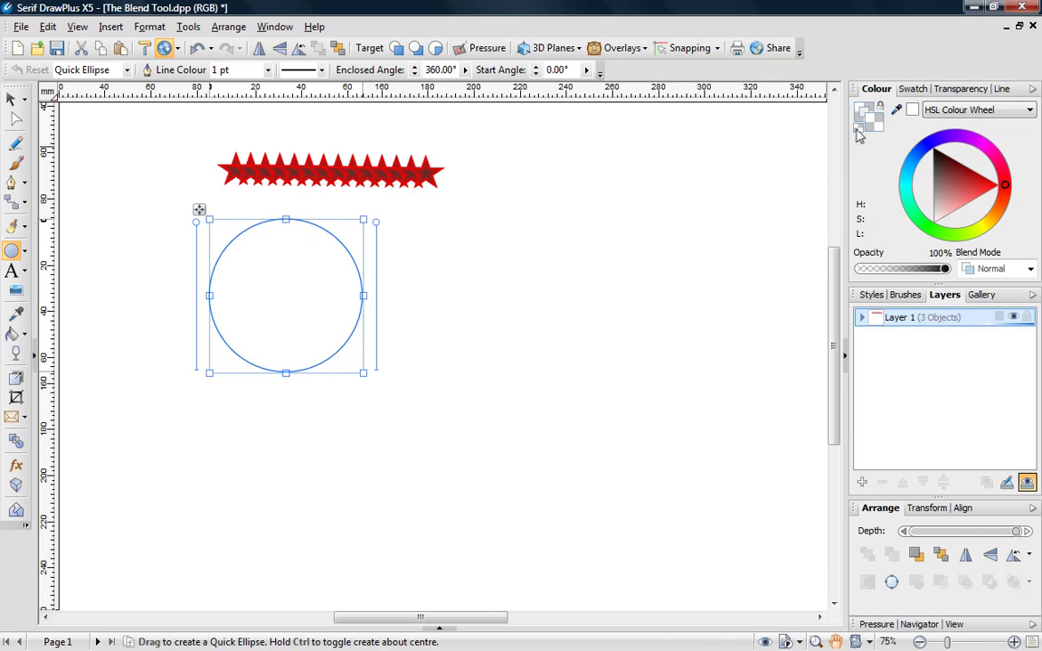
{"action": "left_click", "coordinate": [188, 26]}
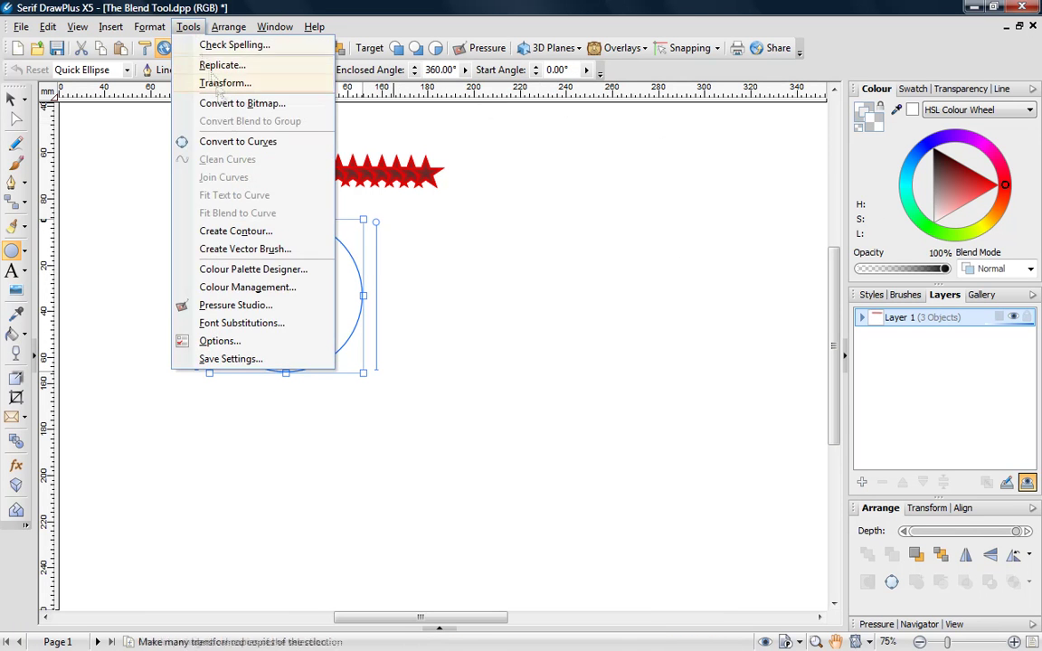
{"action": "left_click", "coordinate": [234, 142]}
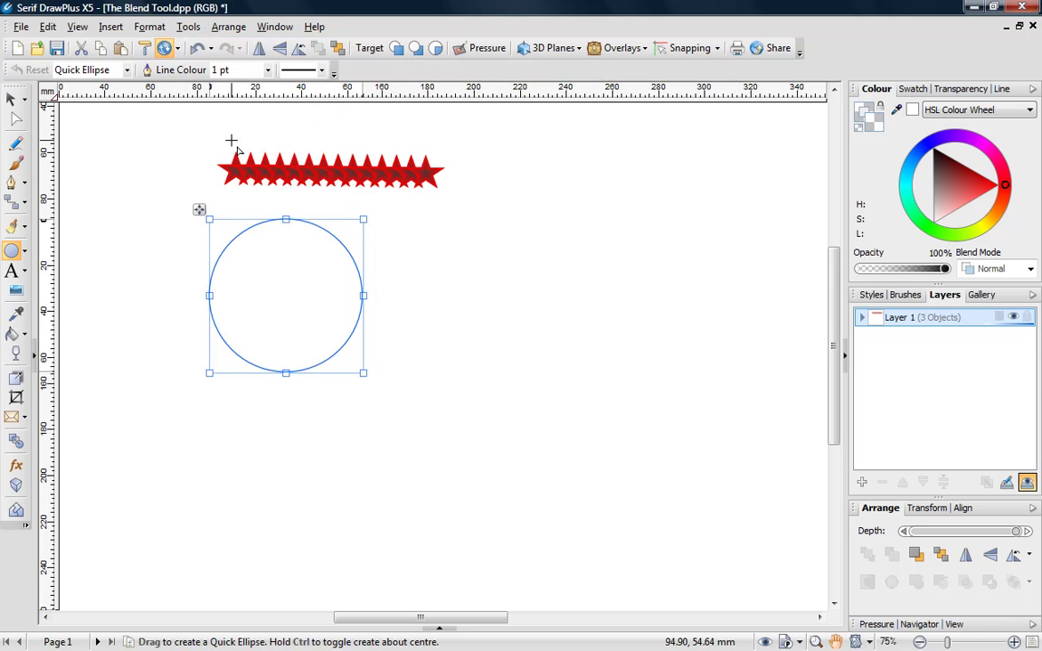
{"action": "key", "text": "Delete"}
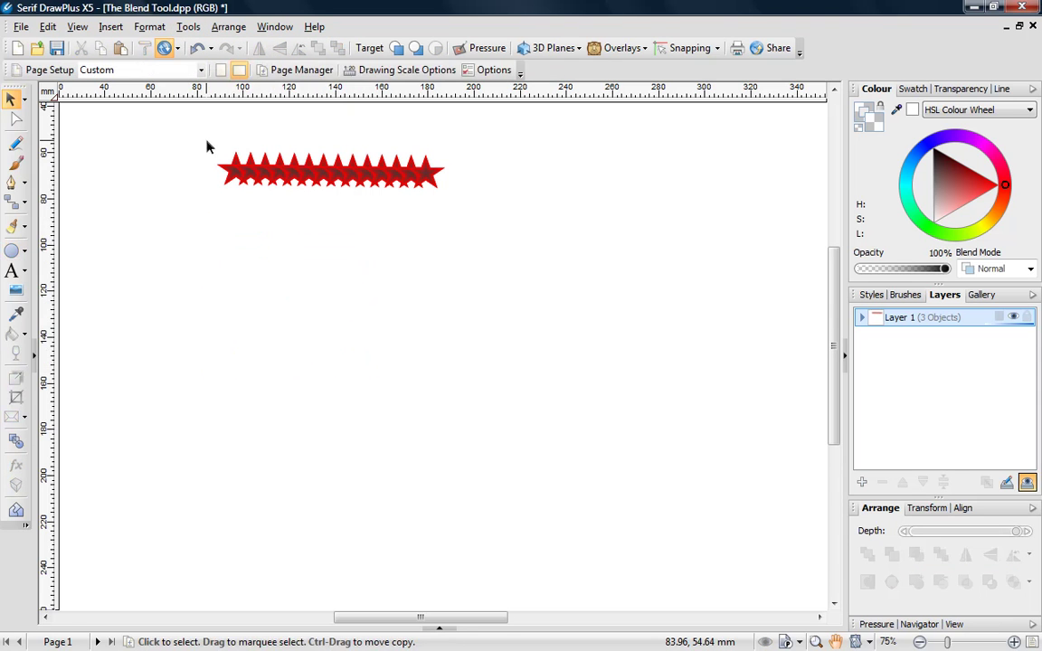
Step: Fit the star blend around the circle and enlarge the resulting ring of stars
{"action": "left_click", "coordinate": [265, 176]}
{"action": "left_click", "coordinate": [305, 274], "text": "shift"}
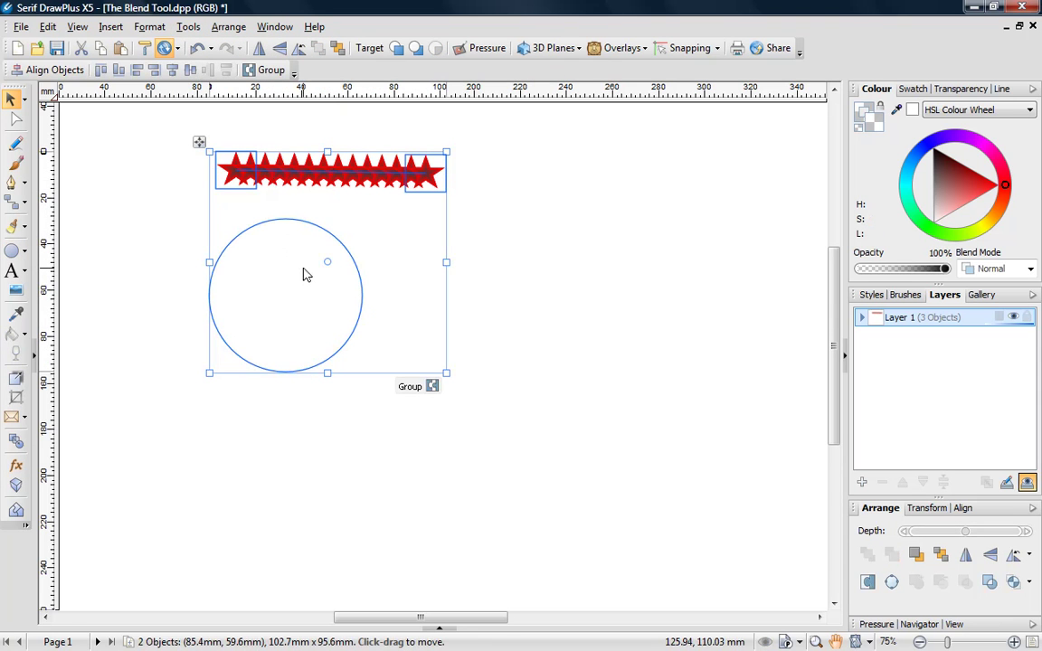
{"action": "left_click", "coordinate": [188, 28]}
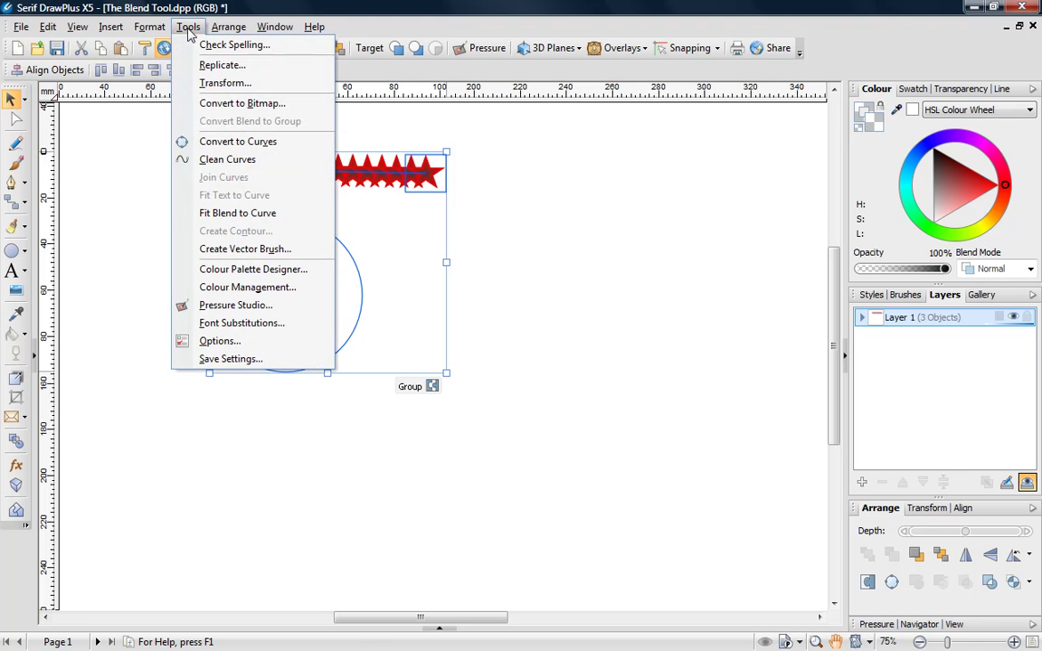
{"action": "left_click", "coordinate": [237, 213]}
{"action": "left_click", "coordinate": [330, 156]}
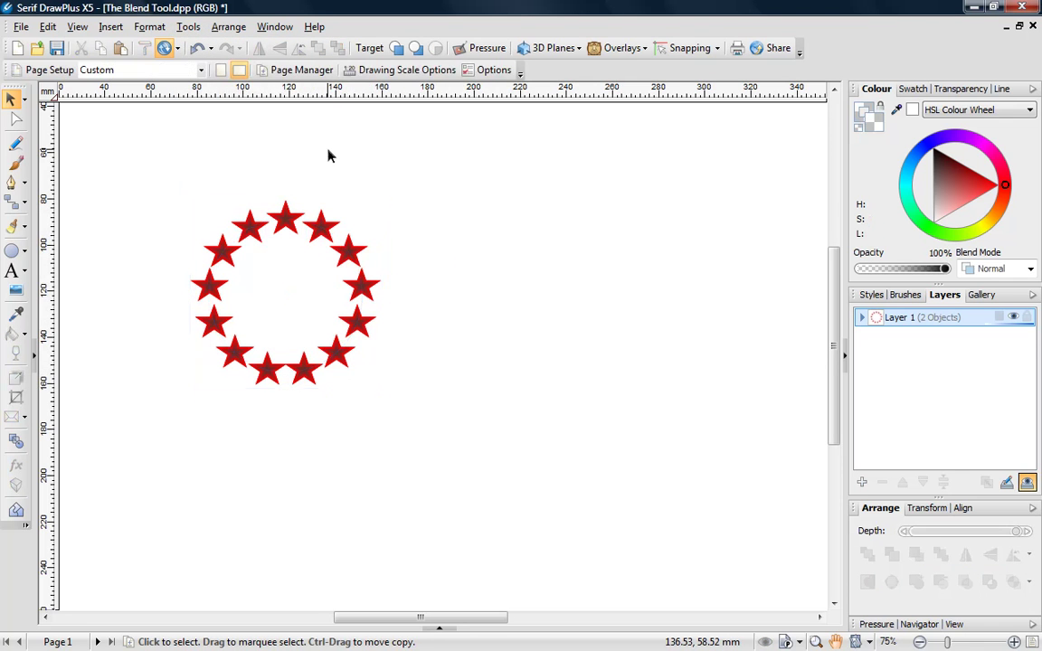
{"action": "left_click", "coordinate": [288, 213]}
{"action": "left_click_drag", "start_coordinate": [388, 200], "coordinate": [561, 138]}
{"action": "left_click", "coordinate": [561, 138]}
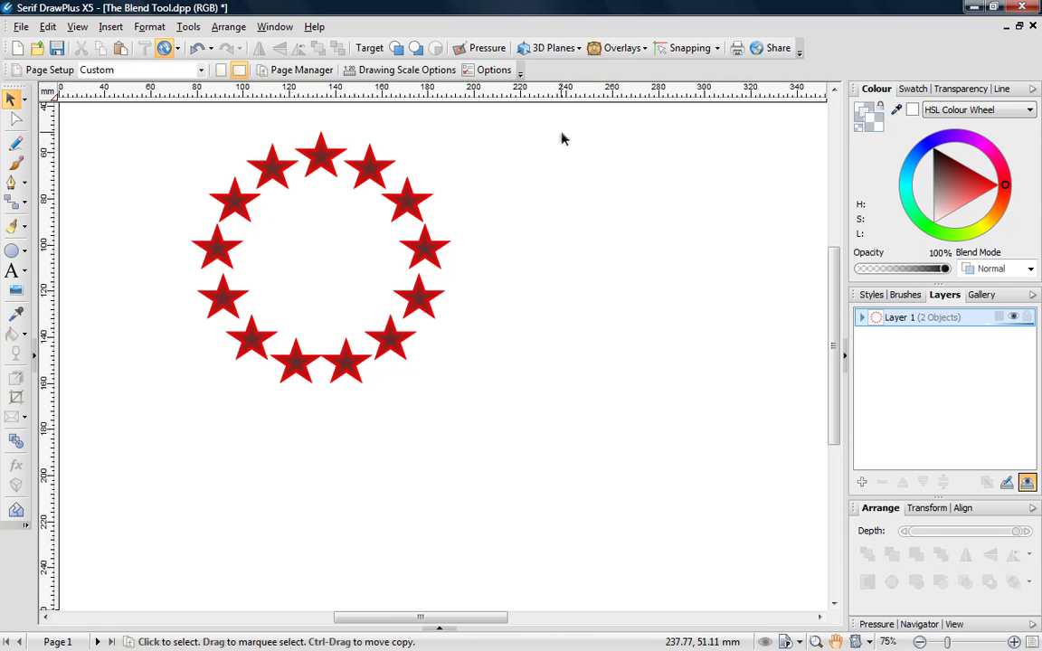
Step: Undo the ring enlargement and circle fitting, then delete the circle
{"action": "left_click", "coordinate": [197, 49]}
{"action": "left_click", "coordinate": [197, 49]}
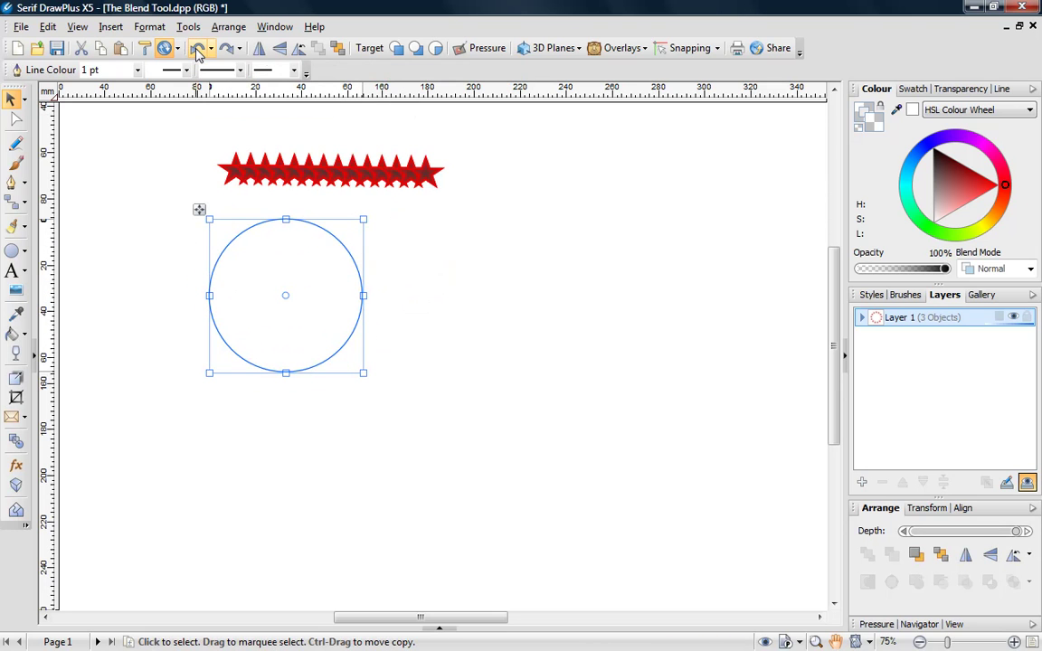
{"action": "left_click", "coordinate": [198, 215]}
{"action": "left_click", "coordinate": [253, 291]}
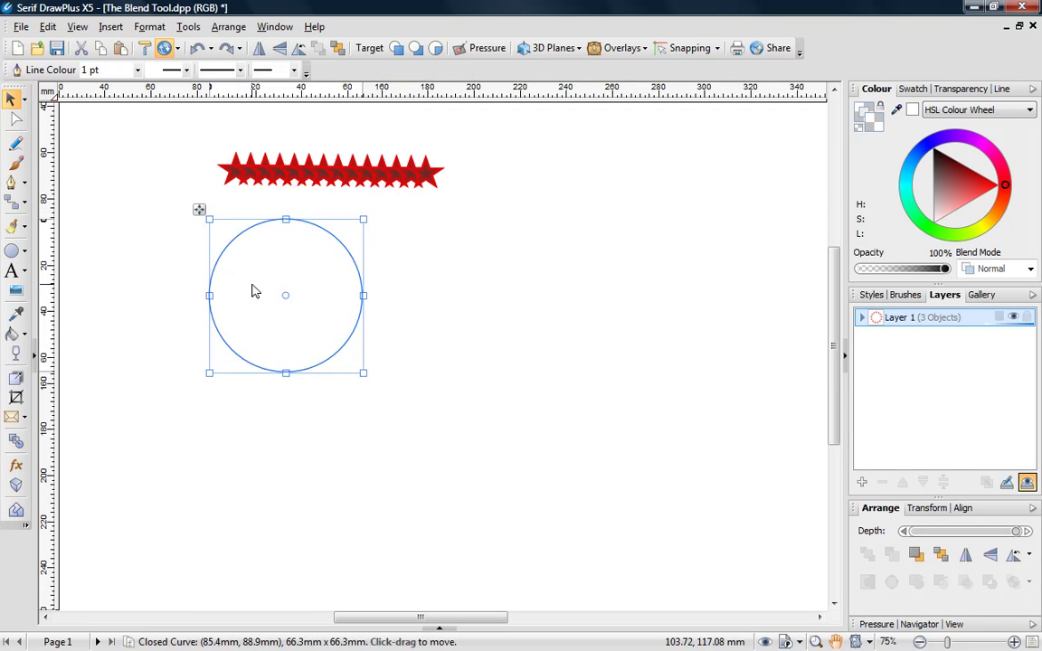
{"action": "key", "text": "Delete"}
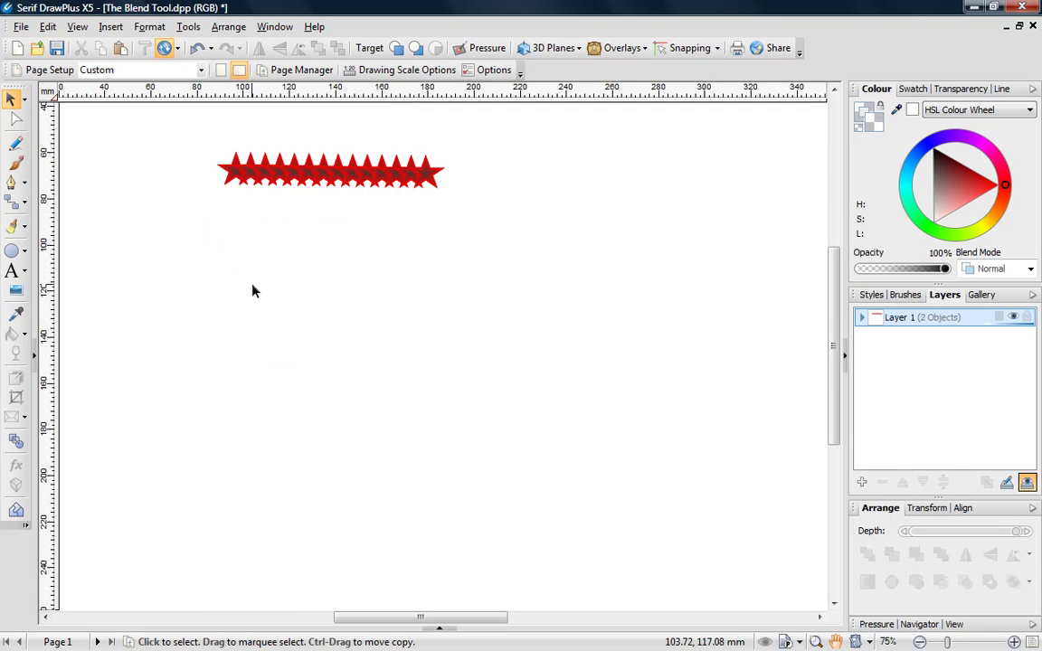
Step: Draw a wavy Bézier curve and fit the star blend along it
{"action": "left_click", "coordinate": [14, 186]}
{"action": "left_click", "coordinate": [157, 294]}
{"action": "left_click_drag", "start_coordinate": [209, 390], "coordinate": [231, 390]}
{"action": "left_click_drag", "start_coordinate": [289, 288], "coordinate": [314, 291]}
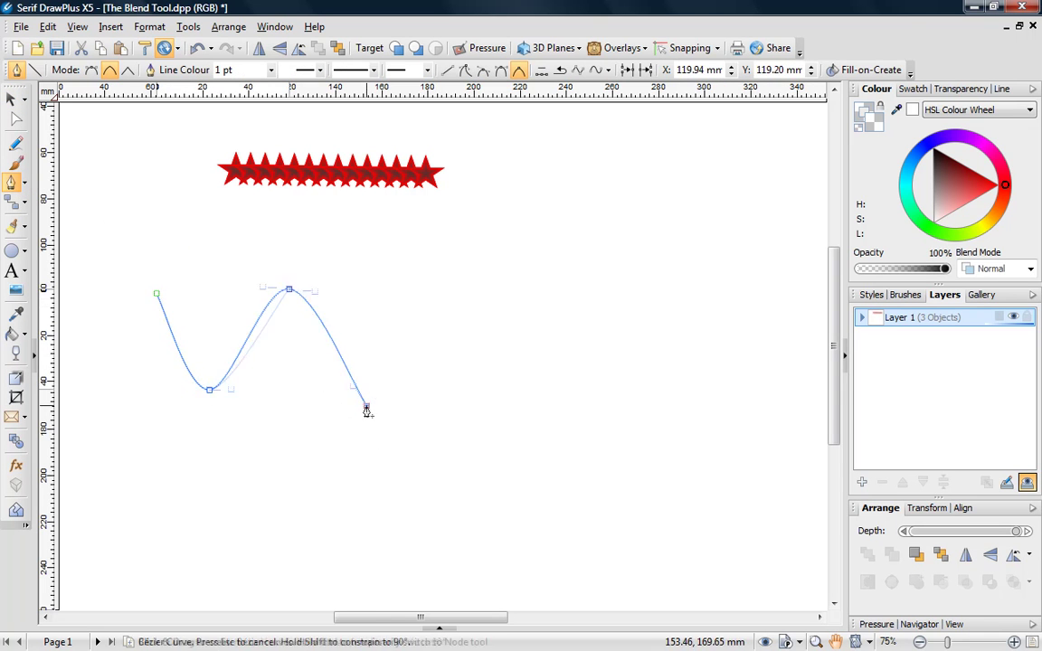
{"action": "left_click", "coordinate": [447, 295]}
{"action": "left_click", "coordinate": [516, 400]}
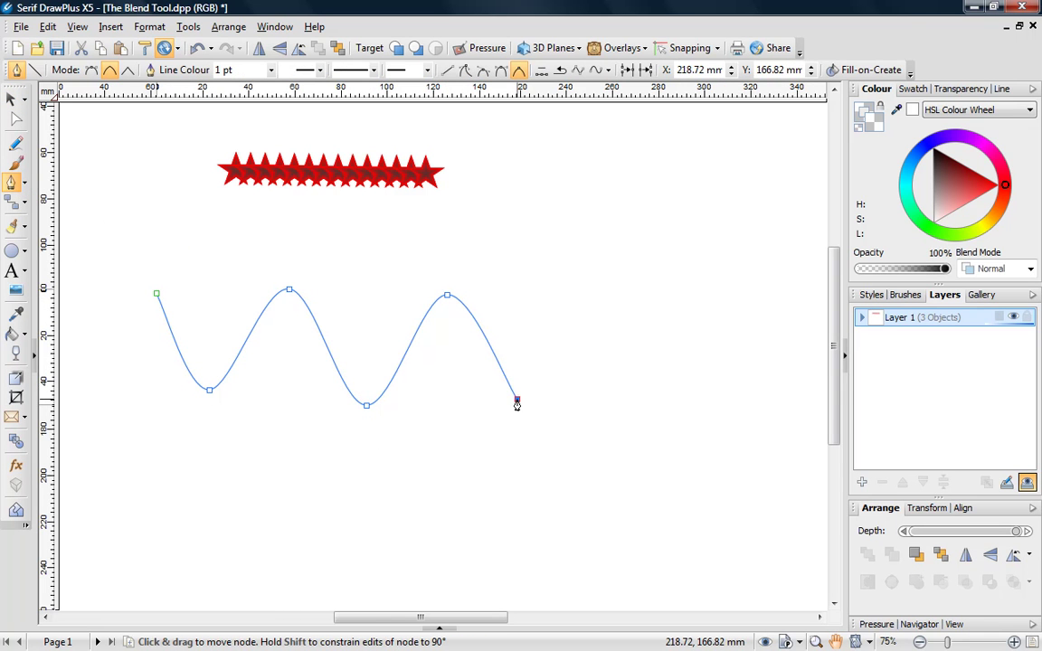
{"action": "key", "text": "Escape"}
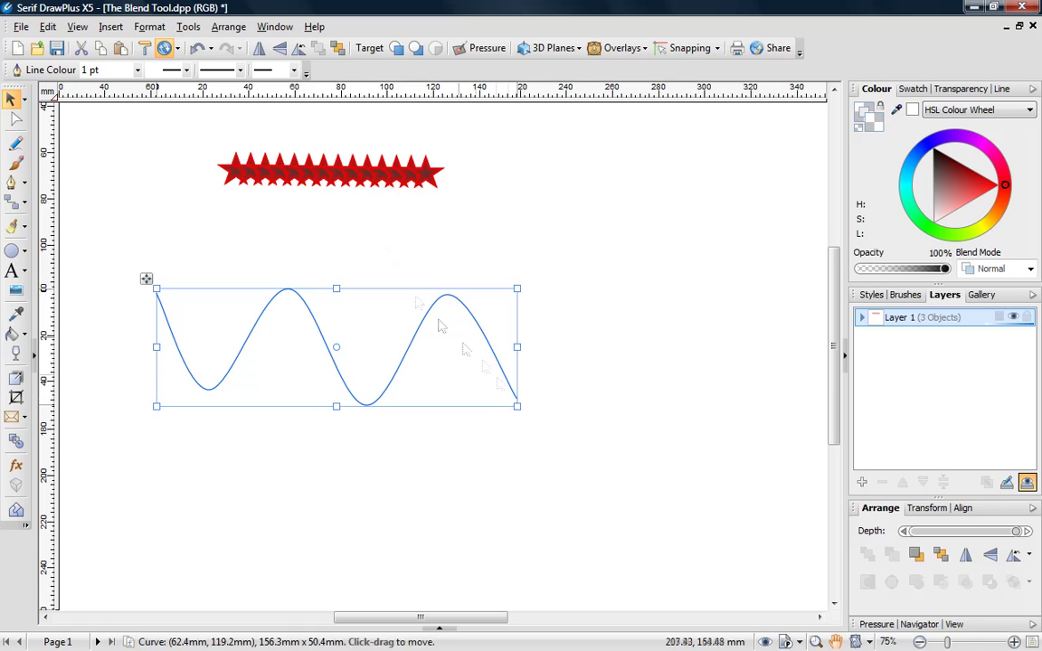
{"action": "left_click", "coordinate": [272, 167], "text": "shift"}
{"action": "left_click", "coordinate": [188, 27]}
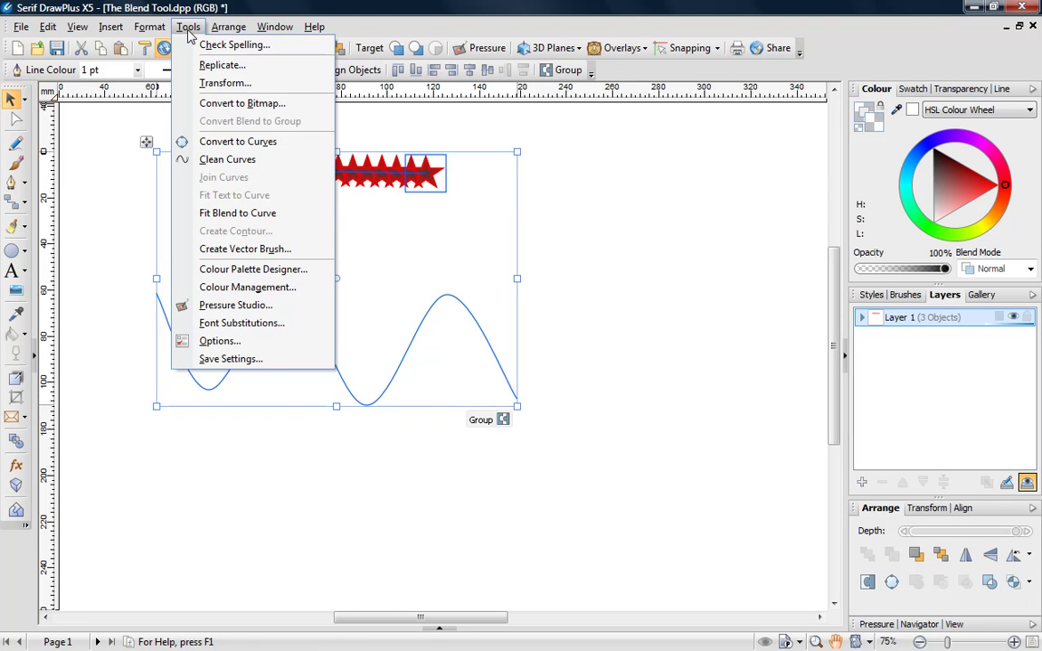
{"action": "left_click", "coordinate": [240, 213]}
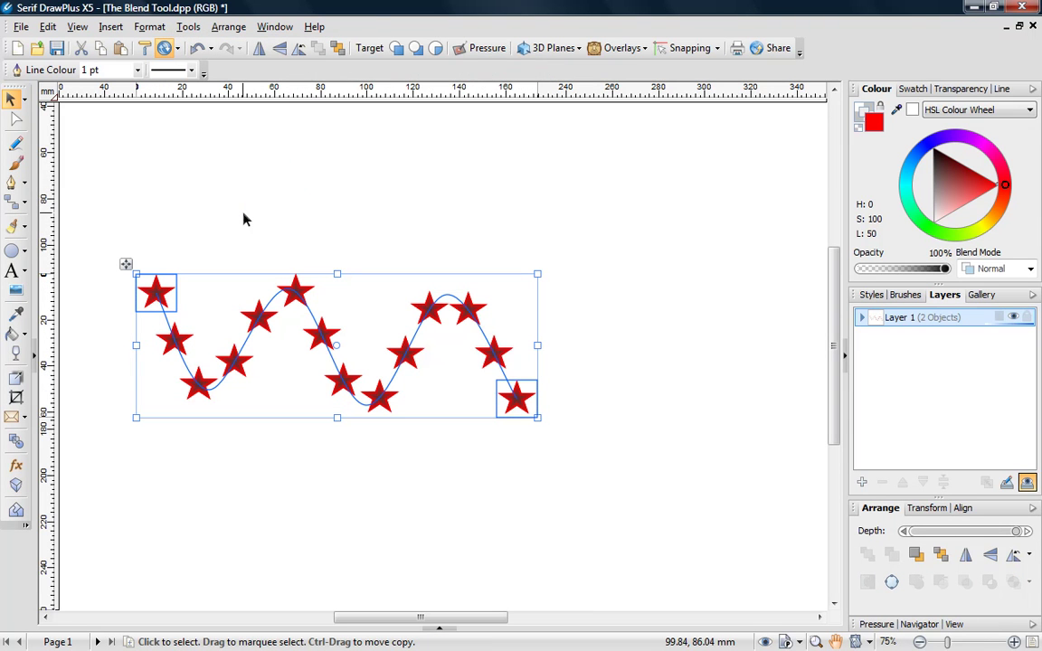
{"action": "left_click", "coordinate": [276, 180]}
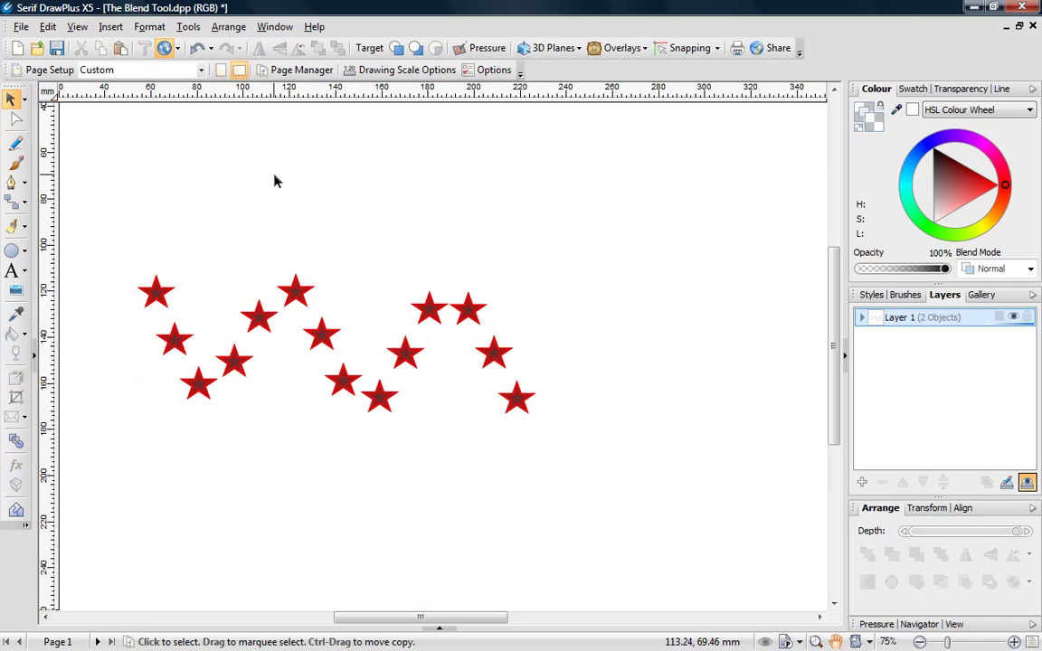